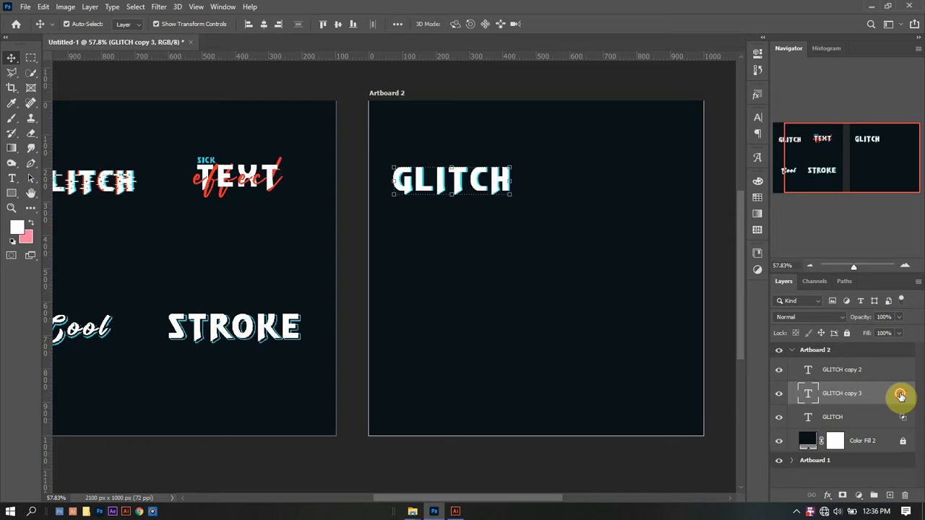
- Limit the GLITCH copy 3 layer to the red channel only and offset it slightly to the left of the white text
double_click(902, 397)
left_click(672, 128)
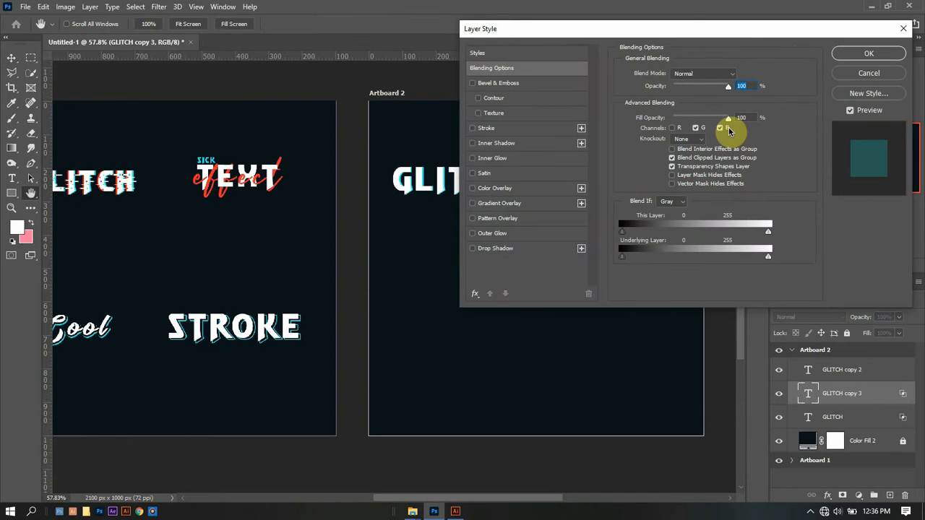
left_click(672, 128)
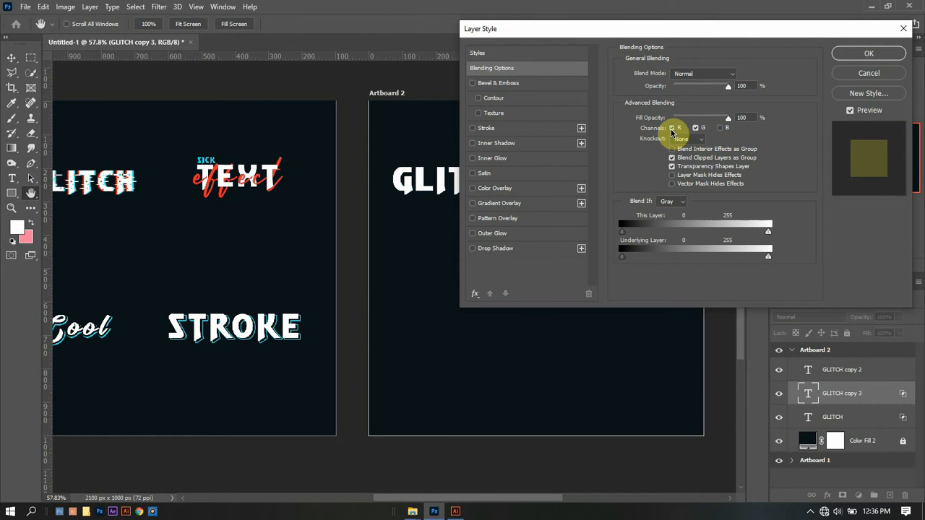
left_click(696, 128)
left_click(869, 53)
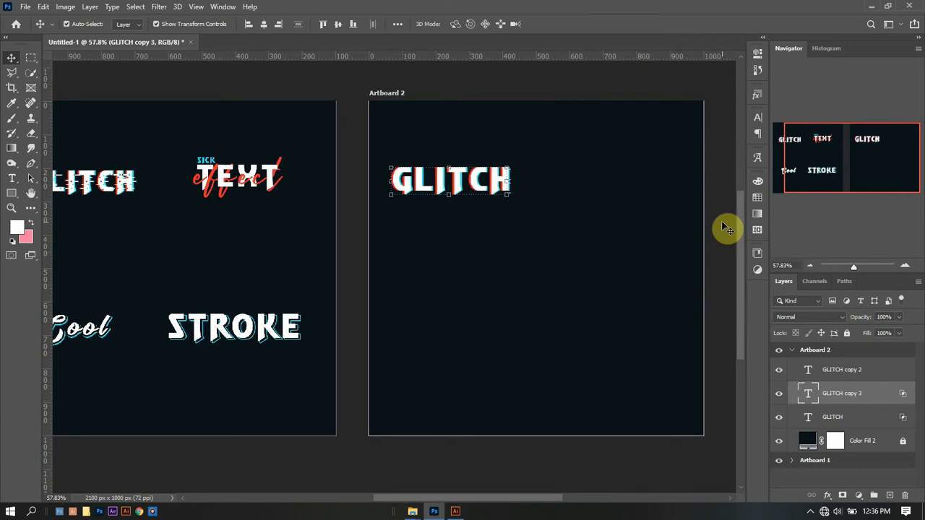
left_click(595, 208)
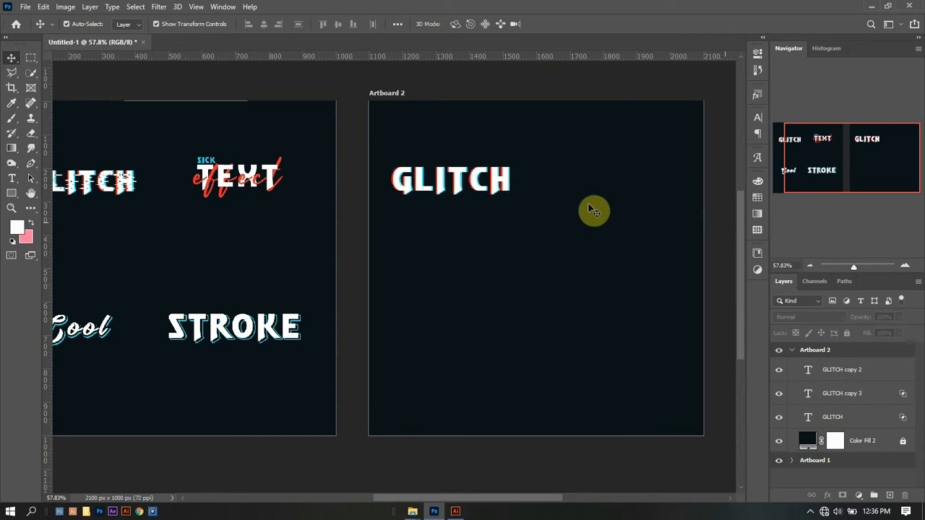
- Merge the three GLITCH text layers on Artboard 2 into a single layer
scroll(510, 189, "up", 5)
scroll(519, 195, "up", 3)
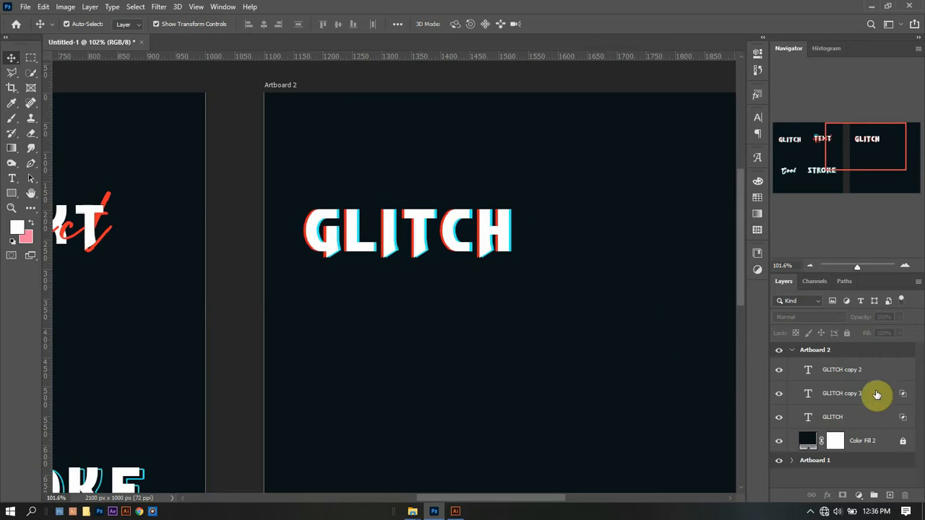
left_click(861, 374)
left_click(862, 425, "shift")
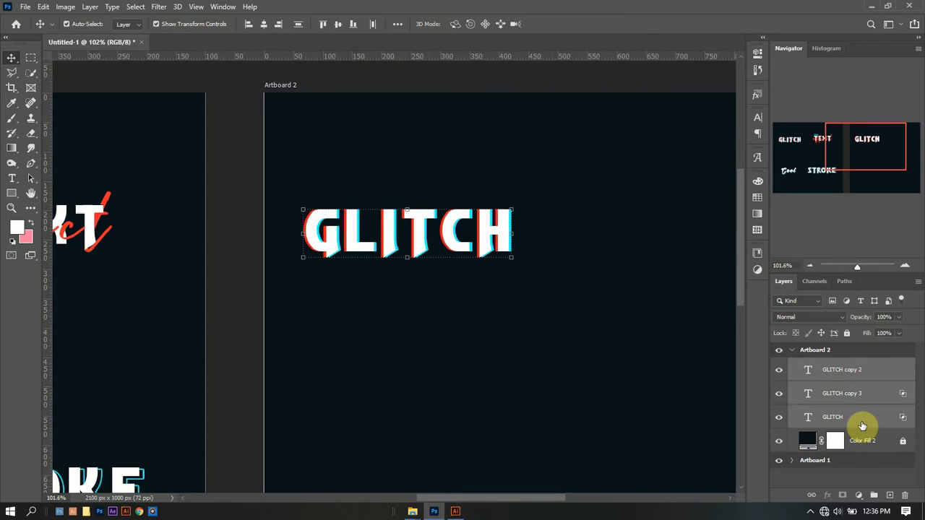
key("ctrl+e")
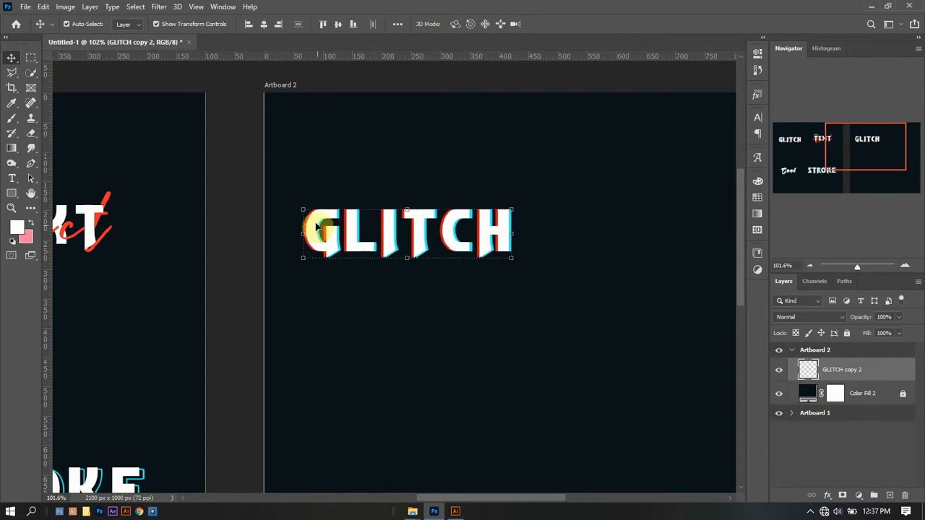
- Copy a single-pixel row through the lower half of the merged GLITCH text to a new layer and shift it slightly right
right_click(32, 65)
left_click(80, 82)
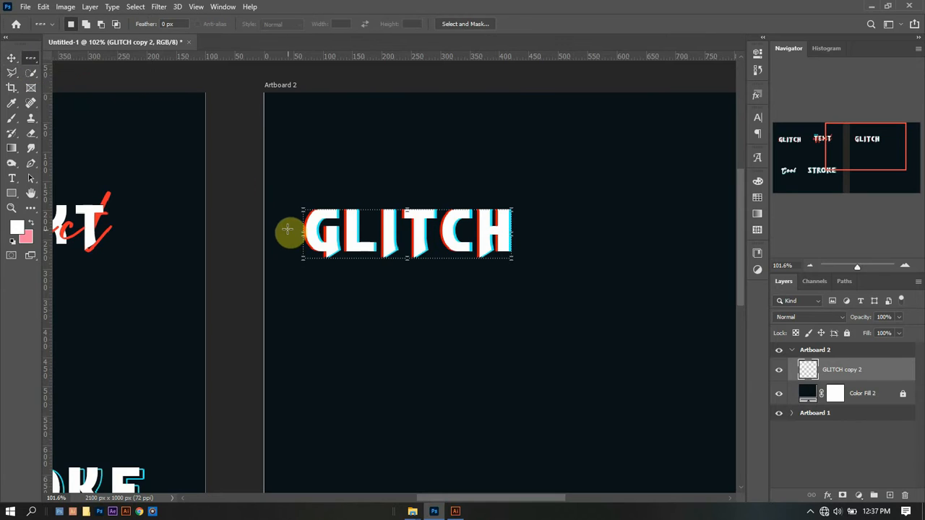
left_click(291, 239)
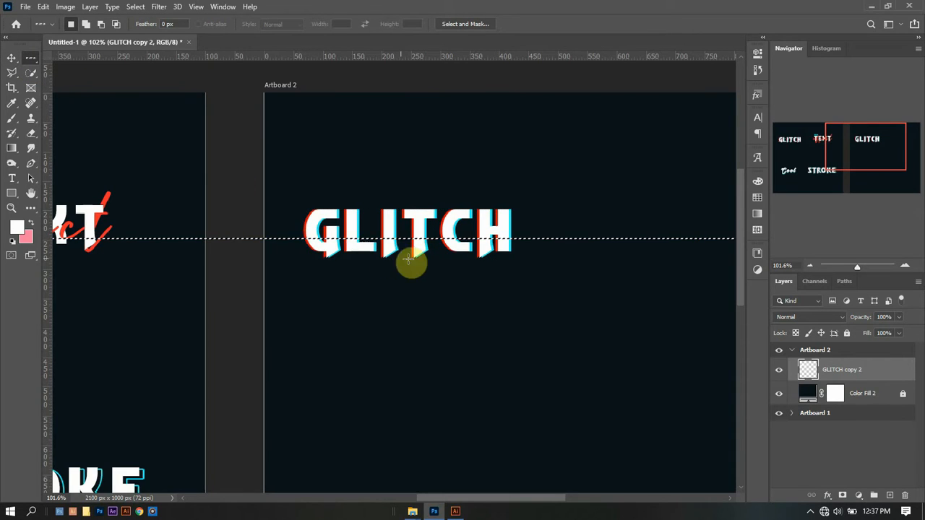
key("ctrl+j")
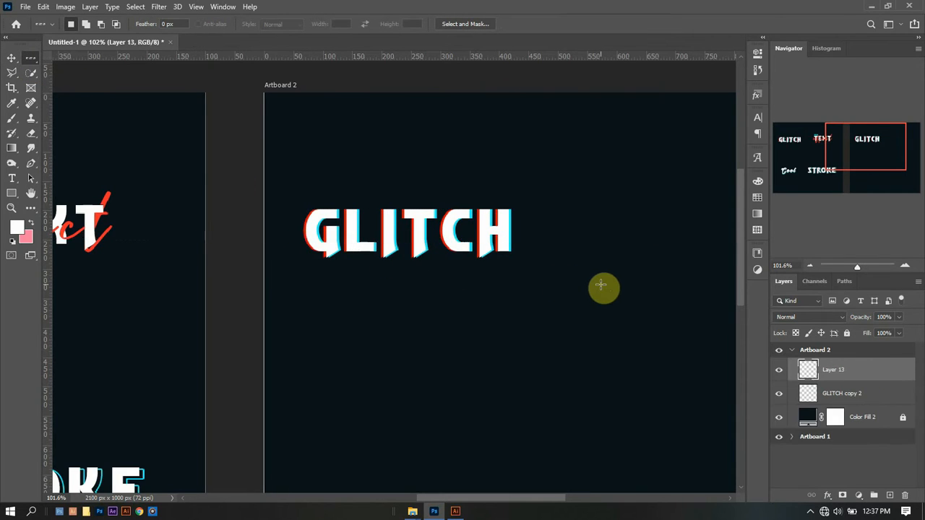
key("v")
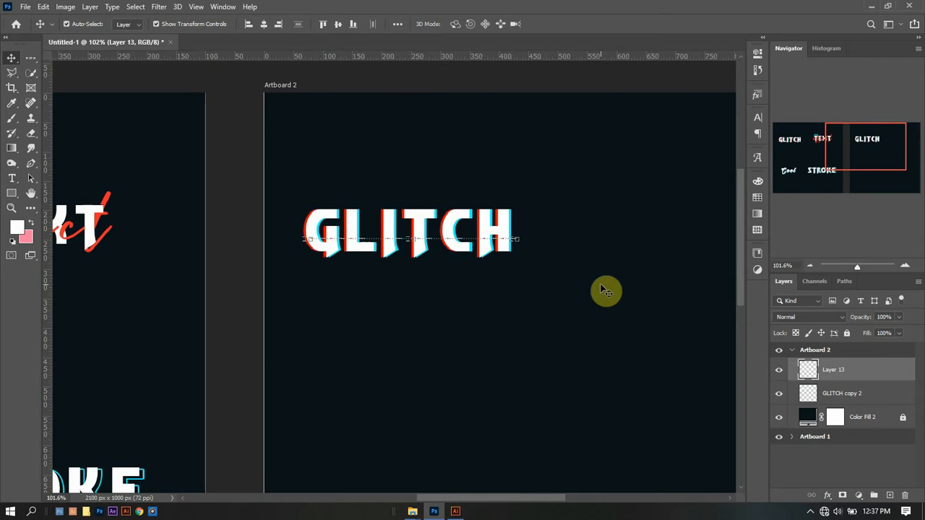
- Copy a single-pixel row near the top of the GLITCH copy 2 text to a new layer and shift it slightly left
left_click(846, 398)
left_click(26, 59)
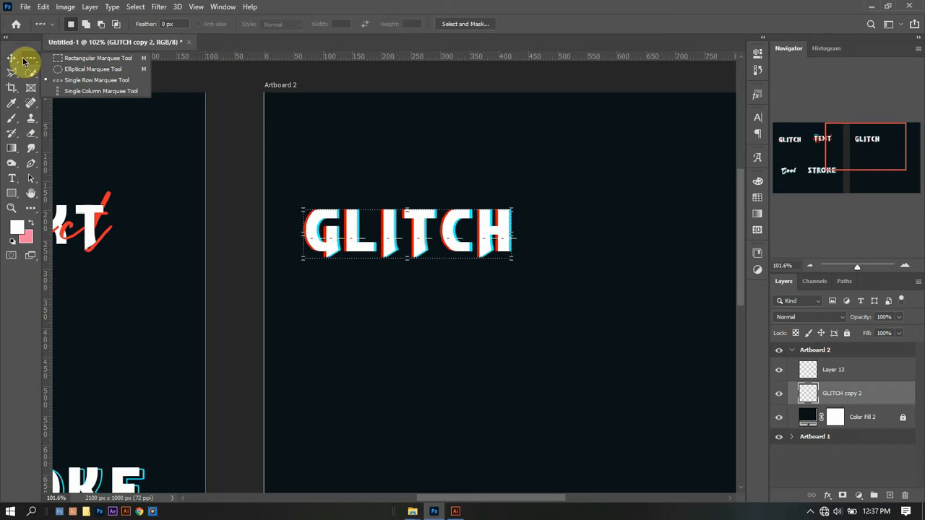
left_click(84, 79)
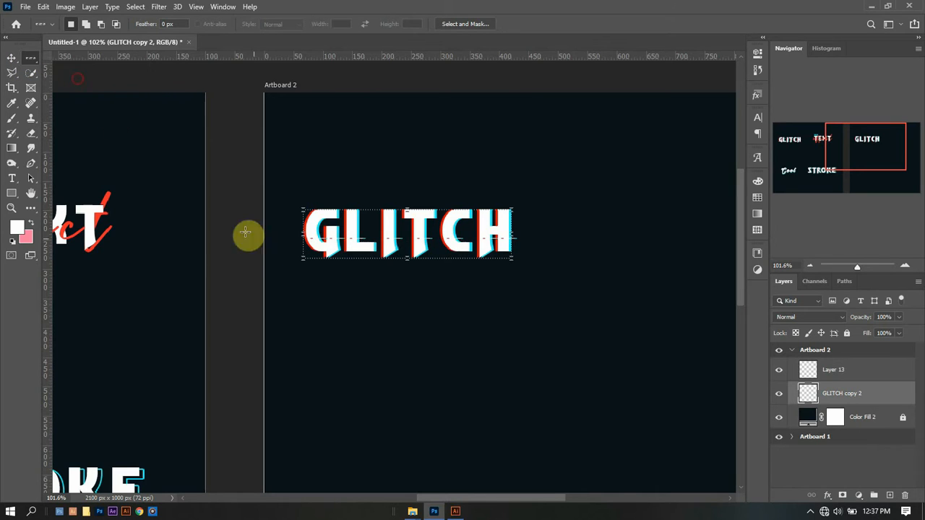
left_click(303, 214)
key("ctrl+j")
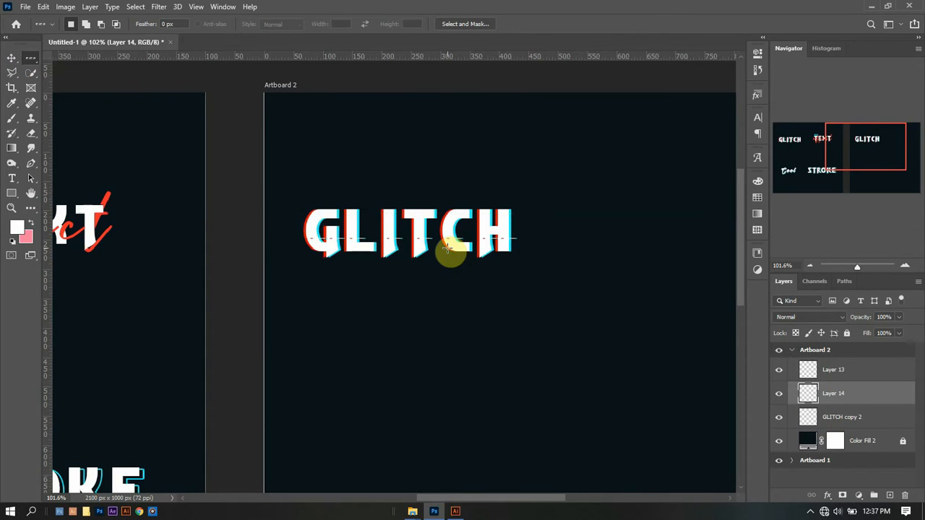
key("v")
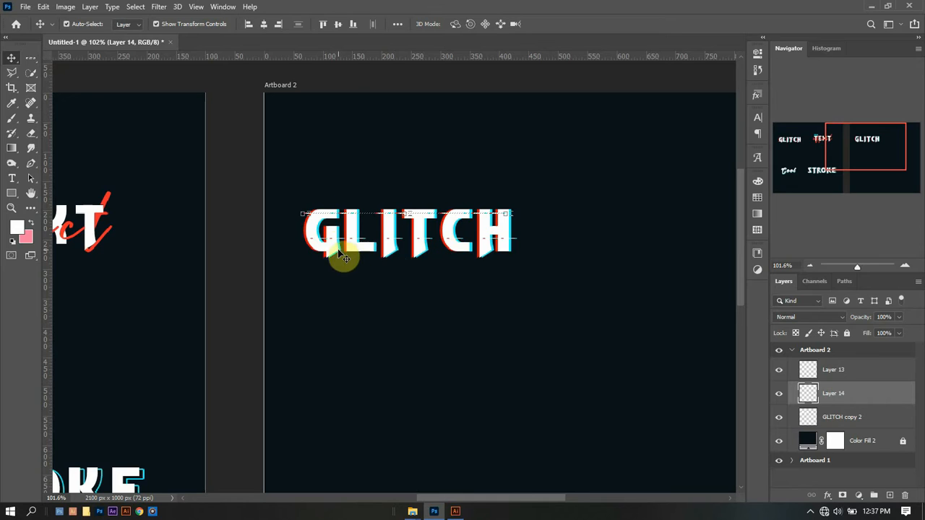
- Copy a thin rectangular strip from the upper-middle of G through T in GLITCH copy 2 to a new layer and offset it sideways
left_click(857, 419)
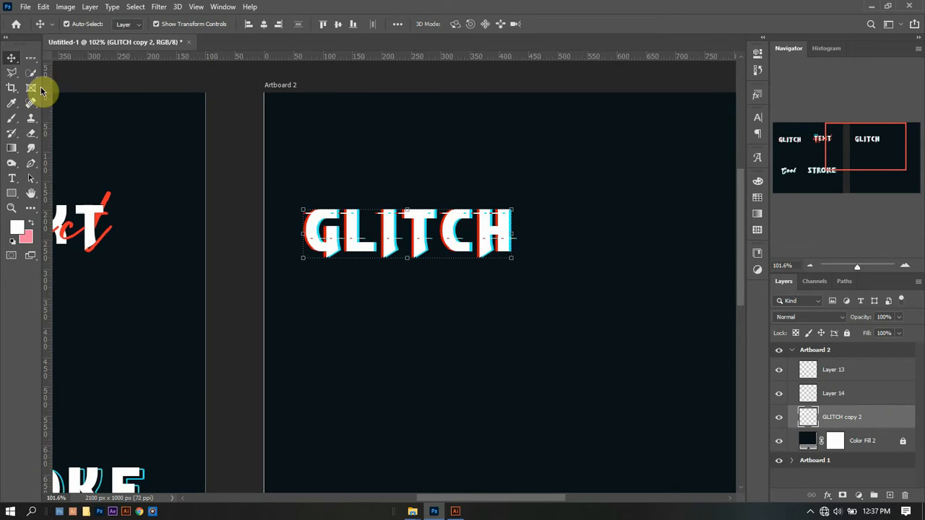
left_click(31, 58)
right_click(31, 58)
left_click(79, 60)
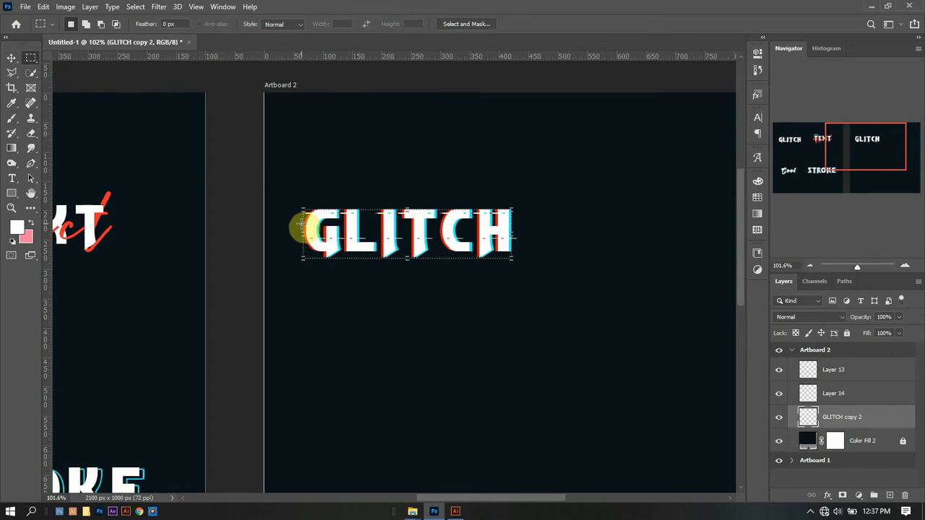
left_click_drag(335, 224, 439, 225)
key("ctrl+j")
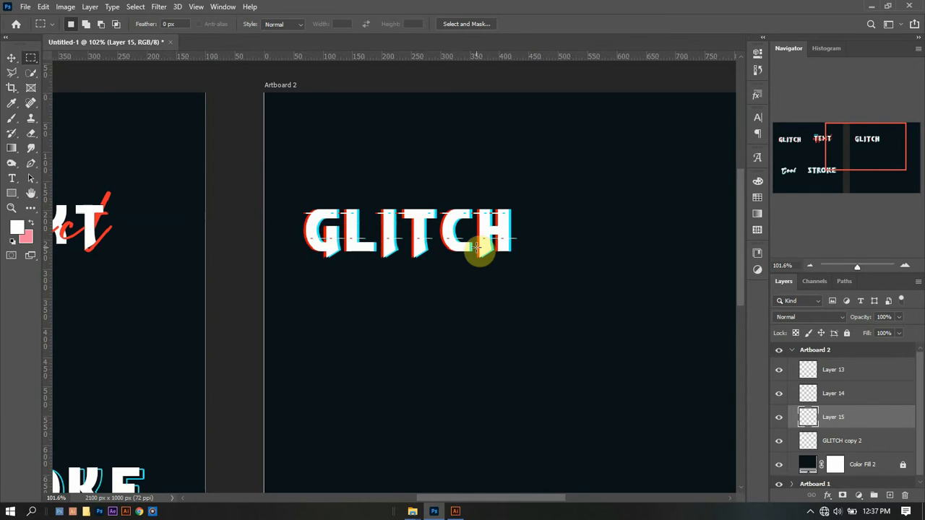
key("v")
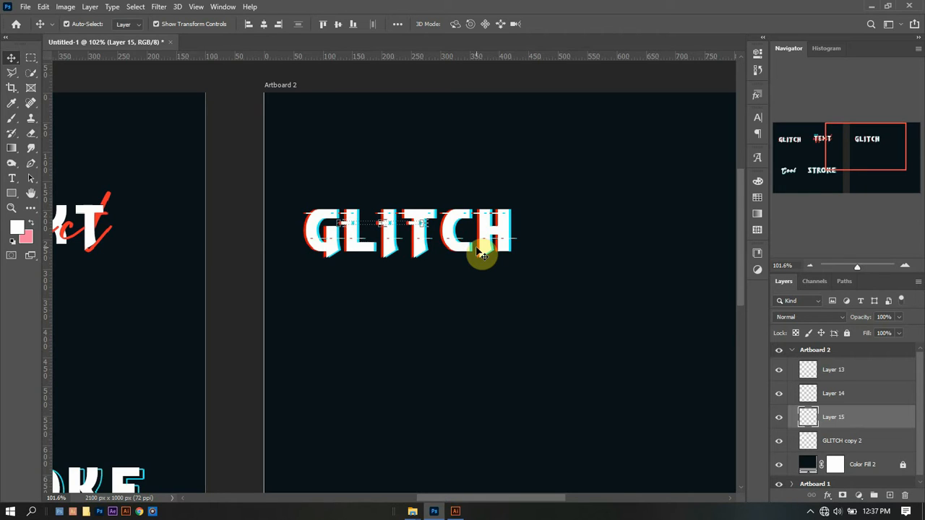
- Copy a thin rectangular strip across the middle of the letters GLIT to a new layer and shift it slightly right
left_click(844, 442)
left_click(30, 62)
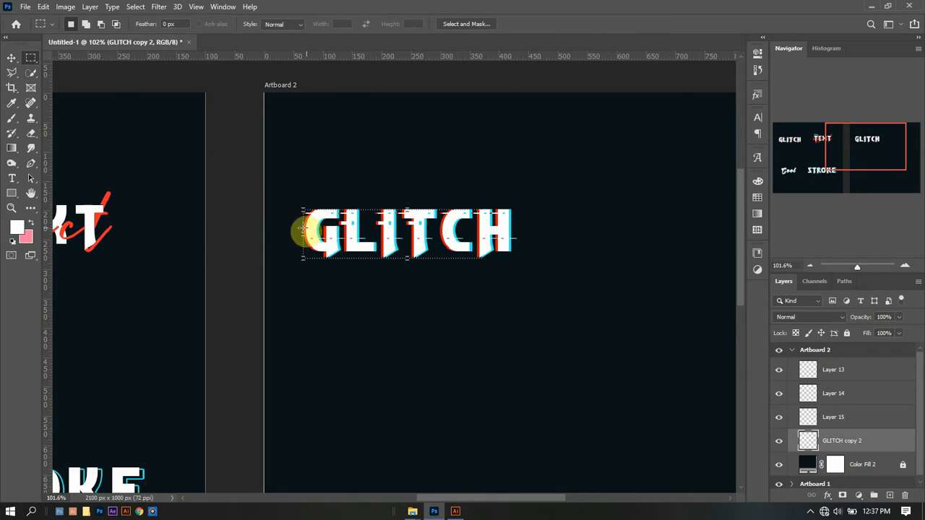
left_click_drag(291, 228, 432, 232)
key("ctrl+j")
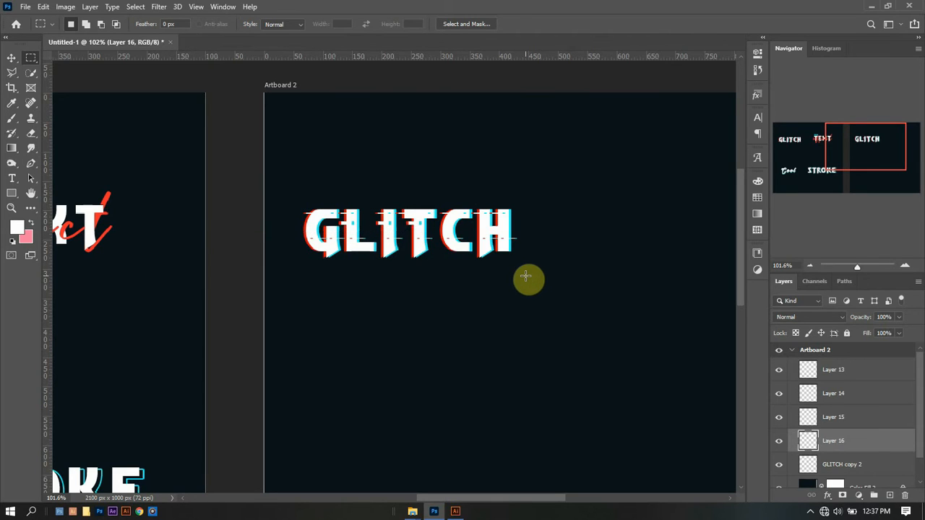
key("v")
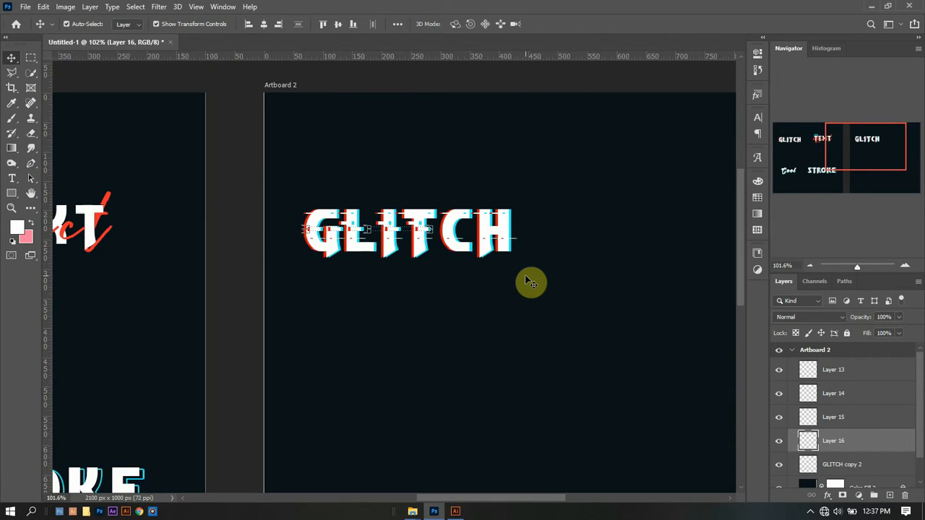
- Copy a thin strip across the lower part of the letters ITCH to a new layer and shift it slightly right
left_click(863, 468)
left_click(31, 58)
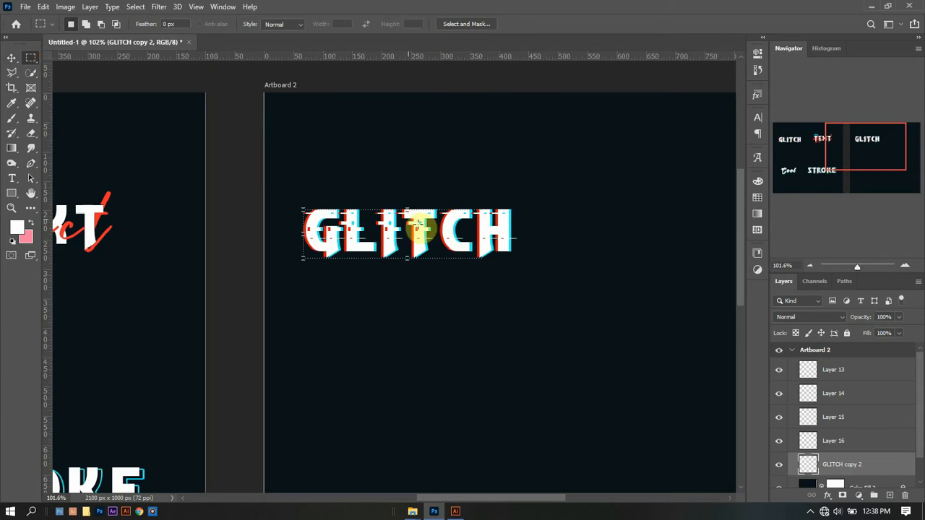
left_click_drag(376, 243, 518, 246)
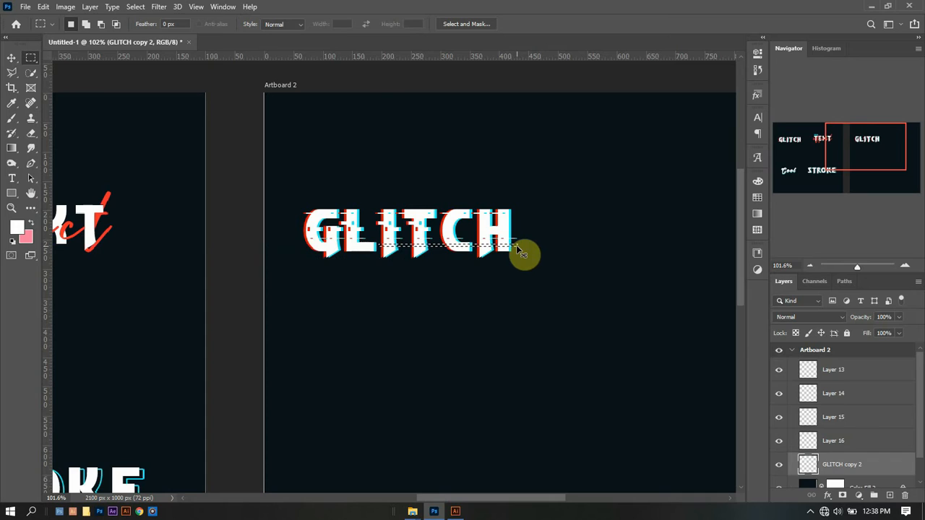
key("ctrl+j")
key("v")
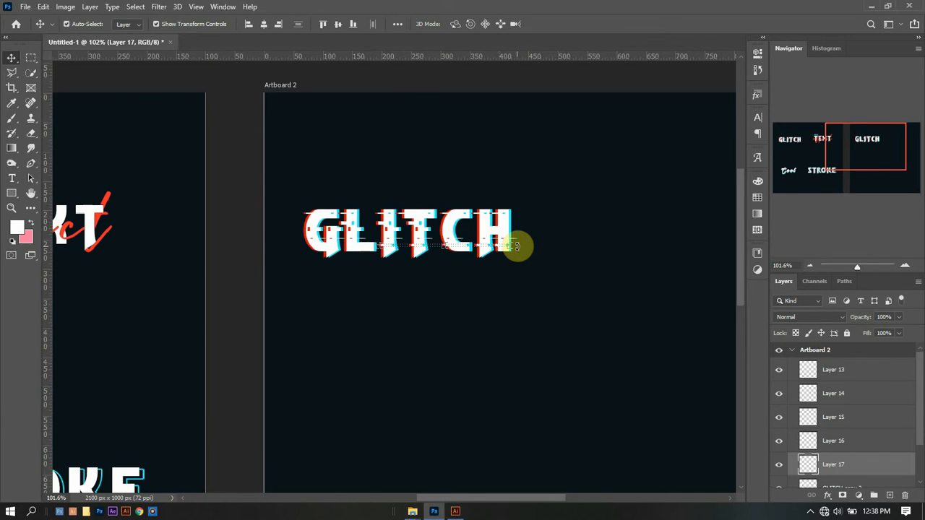
- Copy a strip about 110 by 3 px across the lower part of G and L to a new layer and shift it left
scroll(853, 449, "down", 2)
left_click(842, 441)
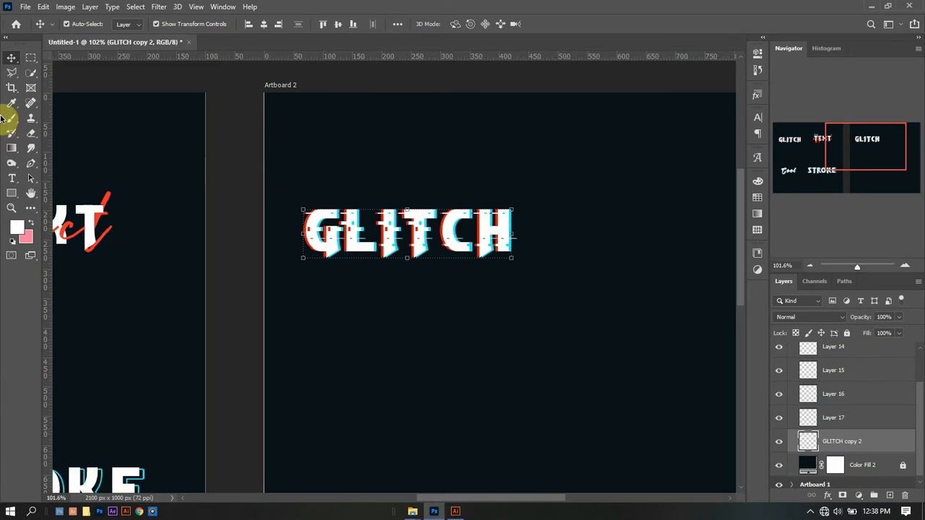
left_click(31, 58)
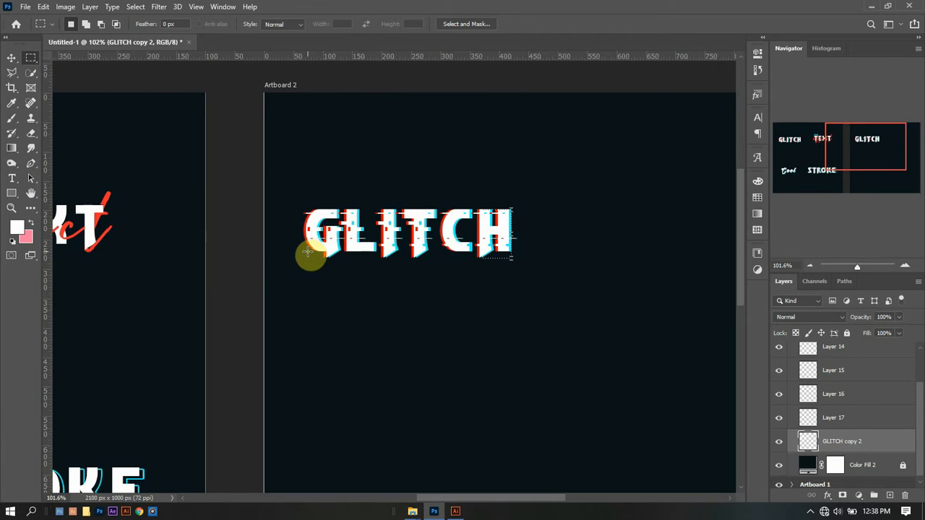
left_click_drag(307, 246, 370, 248)
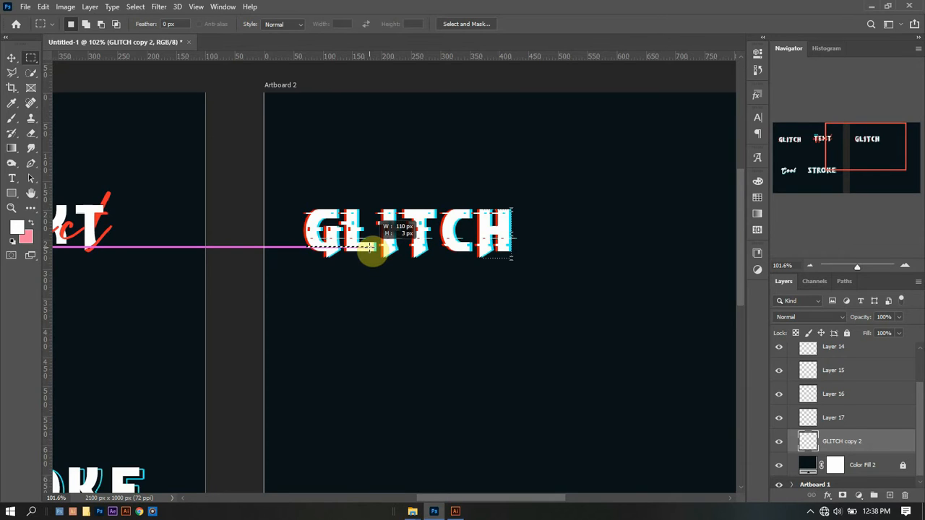
left_click_drag(370, 247, 372, 248)
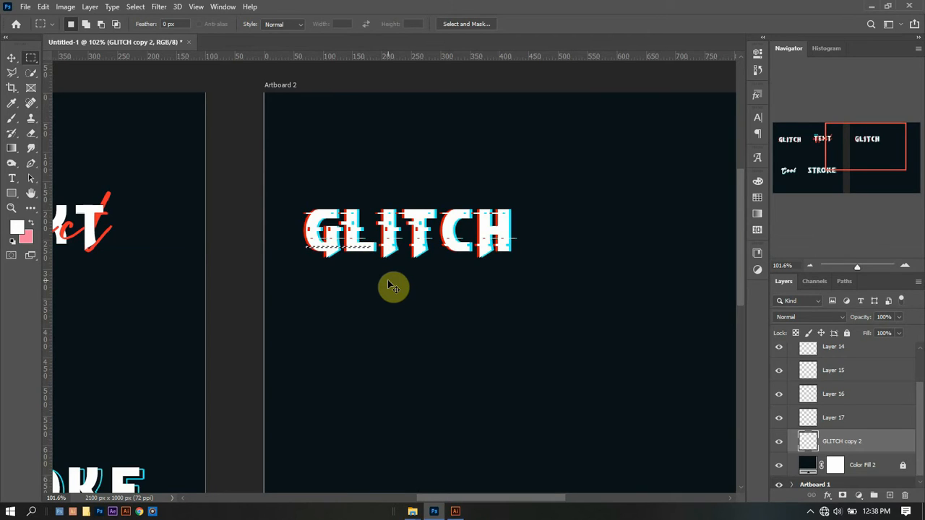
key("ctrl+j")
key("v")
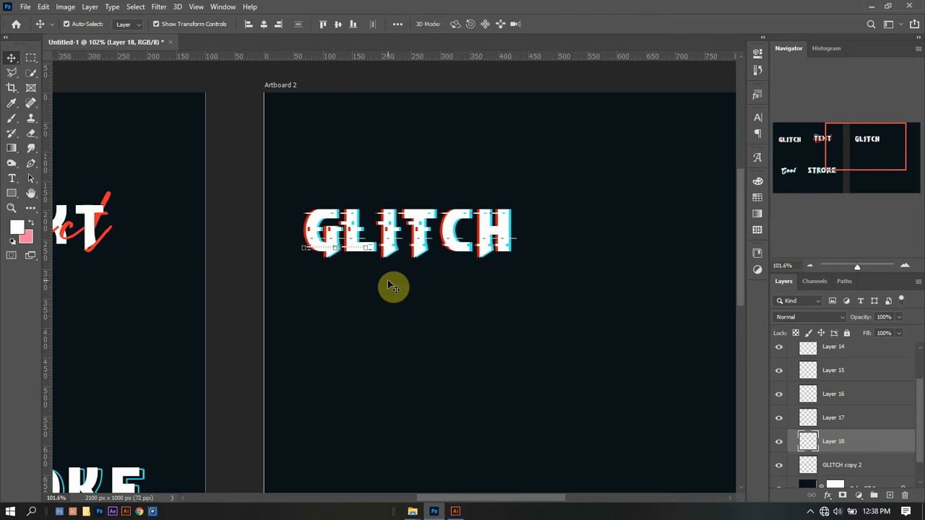
- Copy a thin strip across the upper part of C and H to a new layer and nudge it several pixels right
left_click(860, 466)
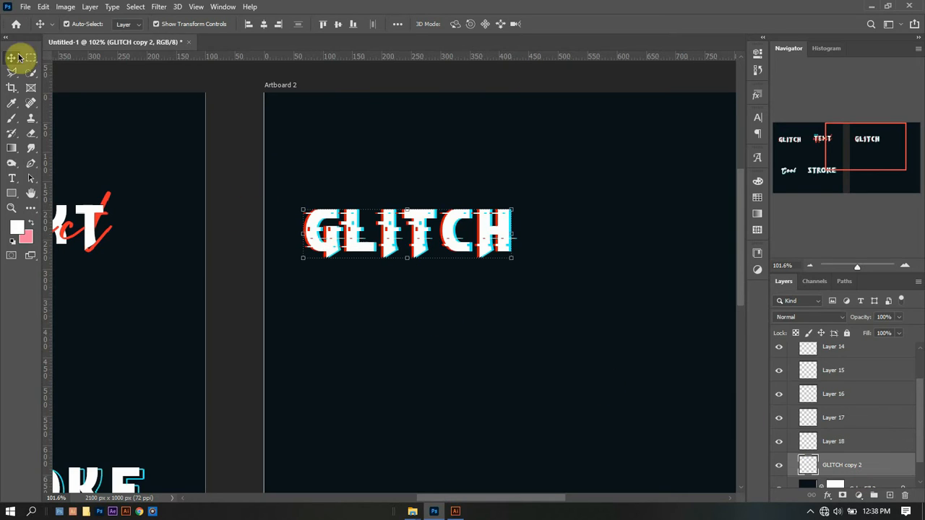
left_click(31, 58)
left_click_drag(513, 222, 434, 221)
key("ctrl+j")
key("v")
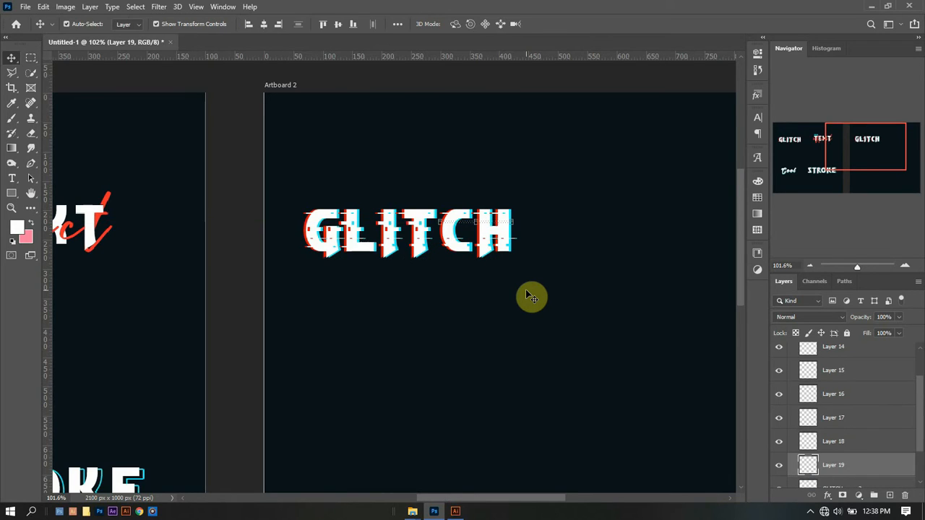
key("Right")
key("Right")
key("Right")
key("Right")
key("Right")
key("Right")
- Copy a short, thin strip from the upper part of the G in GLITCH copy 2 to a new layer
scroll(864, 405, "down", 3)
left_click(844, 436)
left_click(808, 436, "ctrl")
left_click(31, 57)
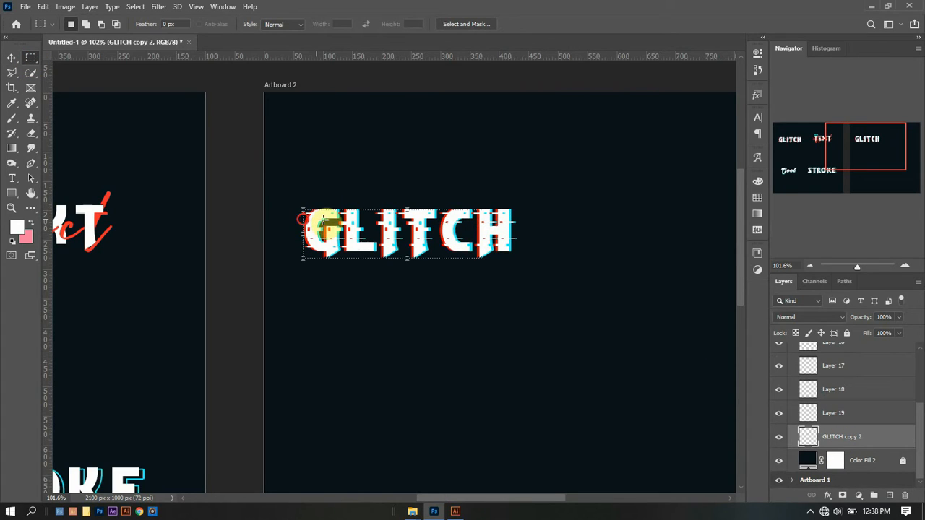
left_click_drag(331, 219, 332, 218)
key("ctrl+j")
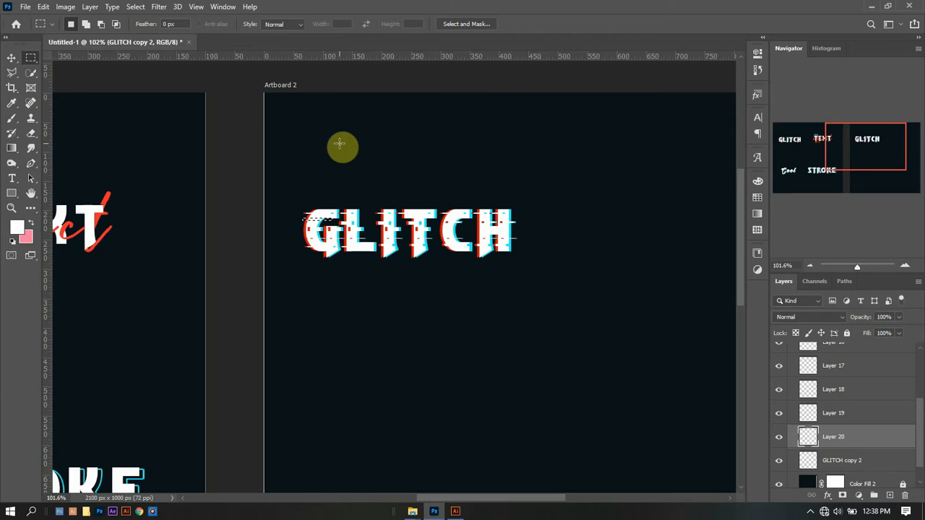
key("v")
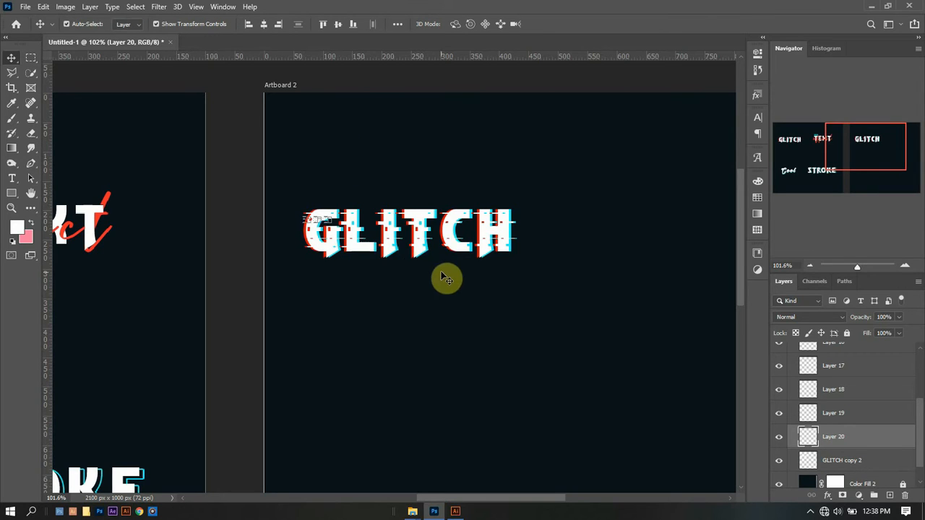
- Copy a thin strip along the base of the L from GLITCH copy 2 to a new layer and nudge it right
left_click(849, 460)
left_click(29, 58)
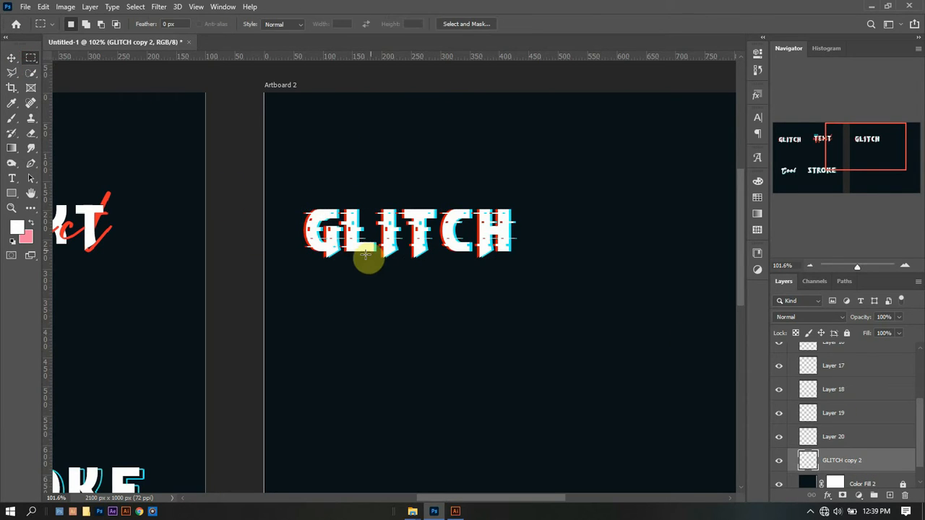
left_click_drag(351, 250, 402, 252)
key("ctrl+j")
key("v")
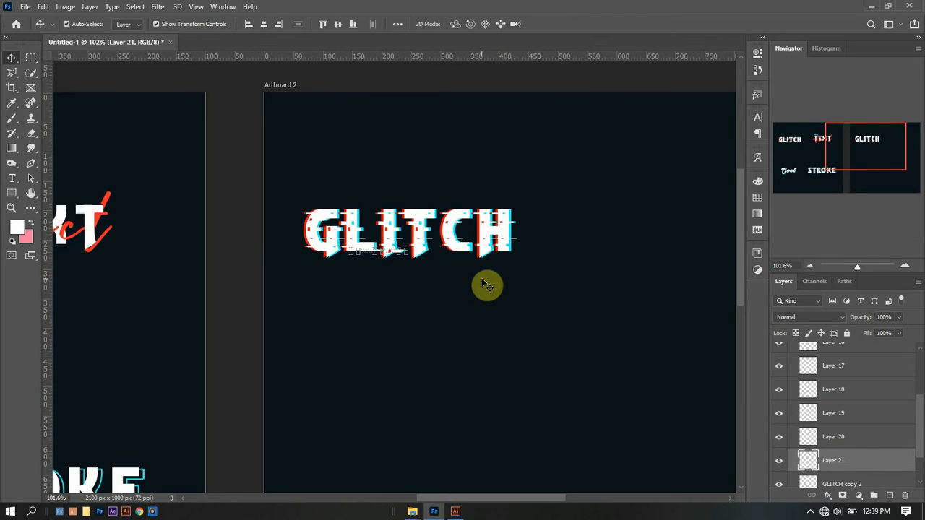
left_click(486, 286)
- Group the layers from Layer 13 through GLITCH copy 2 and name the group Glitch
scroll(479, 337, "down", 3)
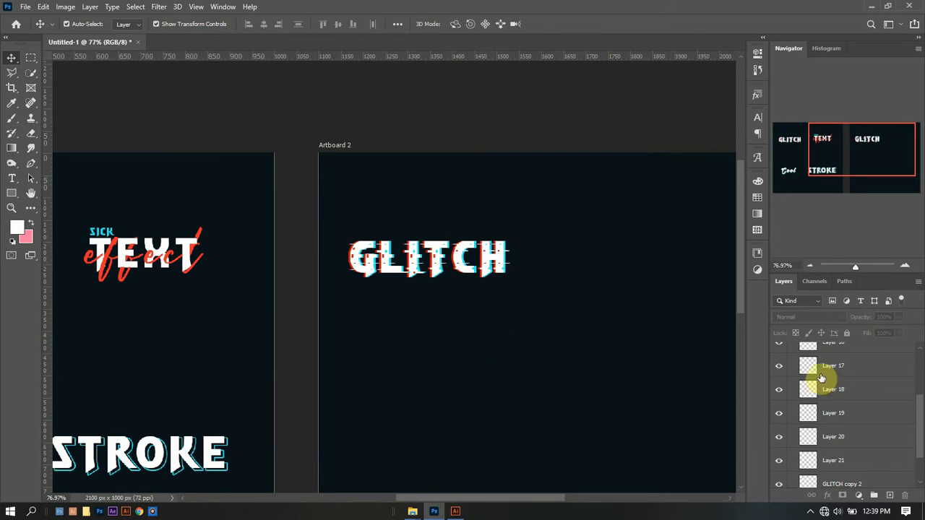
scroll(846, 368, "up", 2)
left_click(845, 369)
scroll(853, 419, "down", 3)
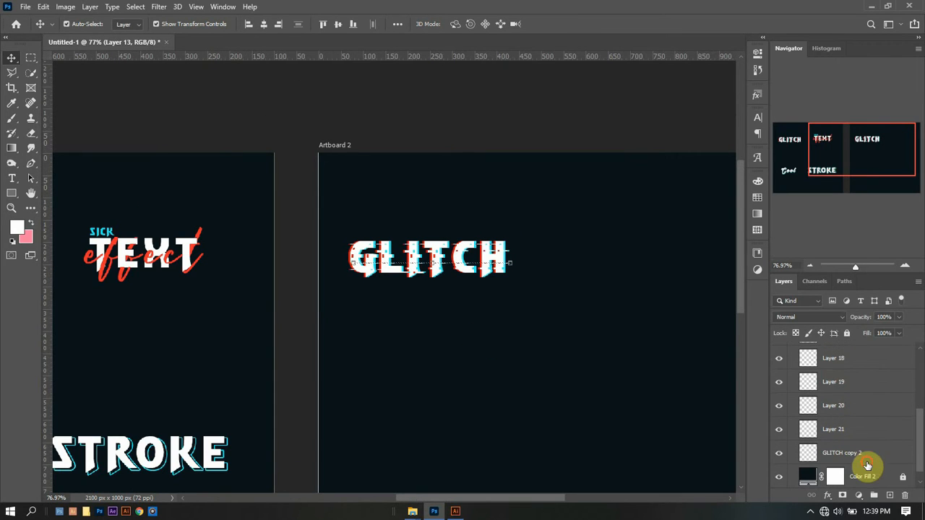
left_click(865, 453, "shift")
key("ctrl+g")
double_click(833, 366)
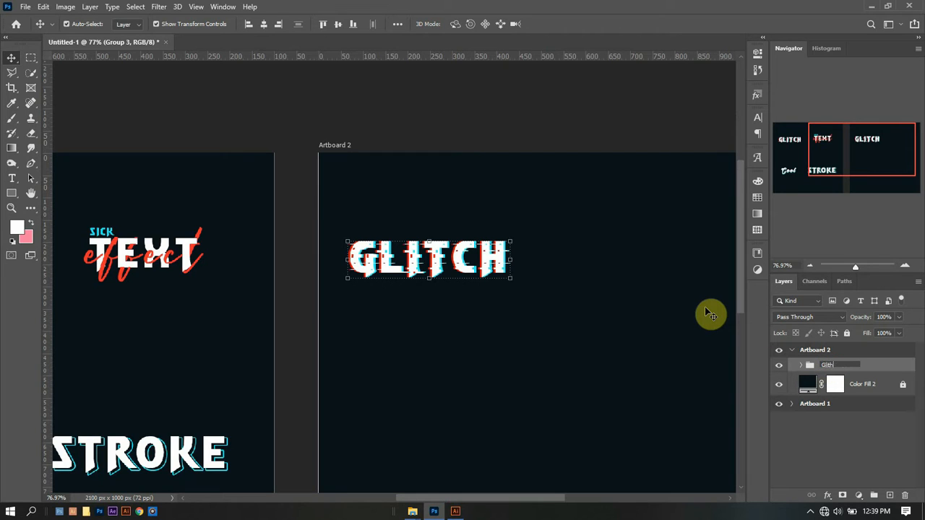
type("Glitch")
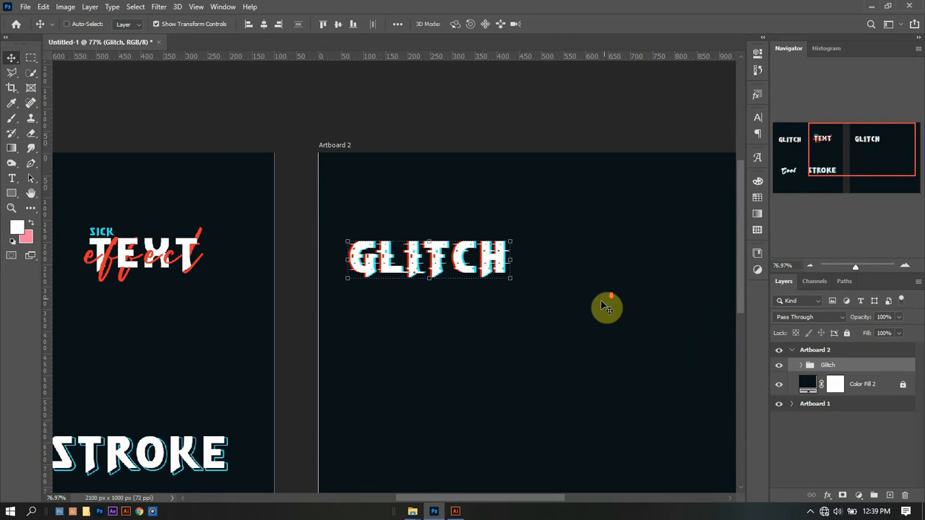
- Add the word TEXT beside the glitch lettering on Artboard 2, in white 100 pt Flash Rogers Straight Expanded
scroll(596, 297, "right", 5)
left_click(571, 115)
scroll(571, 123, "right", 3)
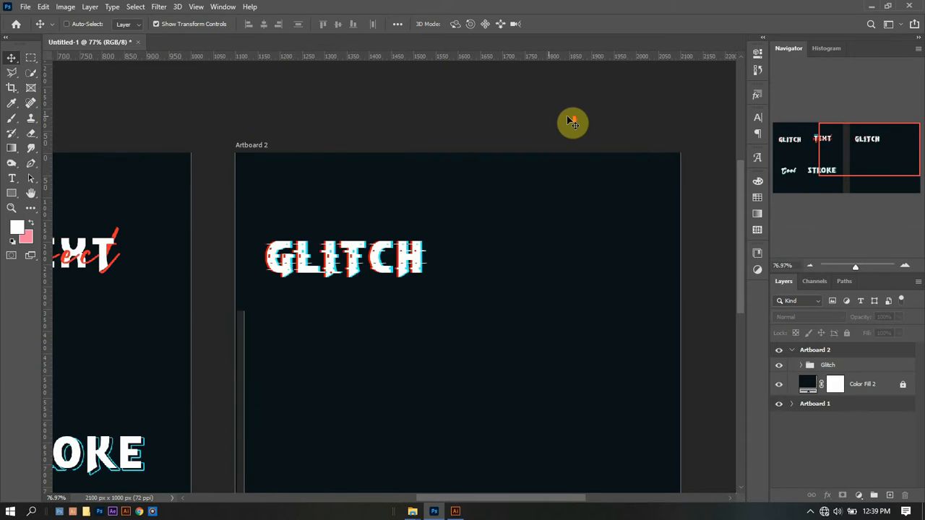
left_click(10, 179)
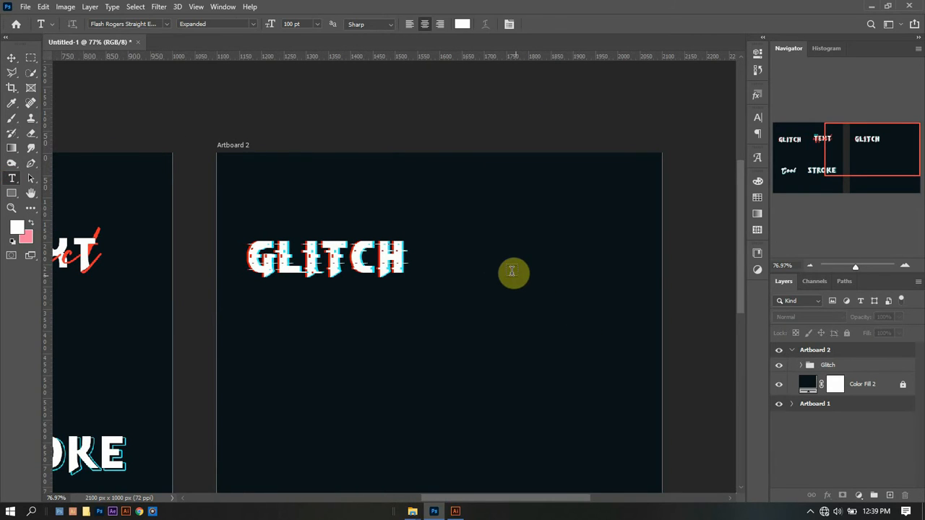
left_click(512, 271)
left_click(547, 289)
type("TEXT")
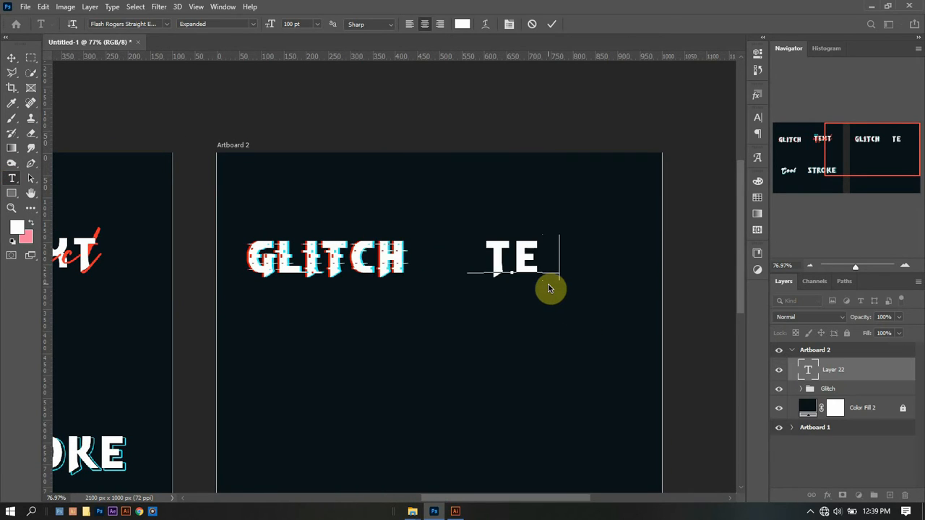
- Duplicate the TEXT layer just below the original and replace the copy's wording with EFECT
left_click(11, 57)
left_click_drag(522, 259, 566, 298)
double_click(566, 299)
type("EFECT")
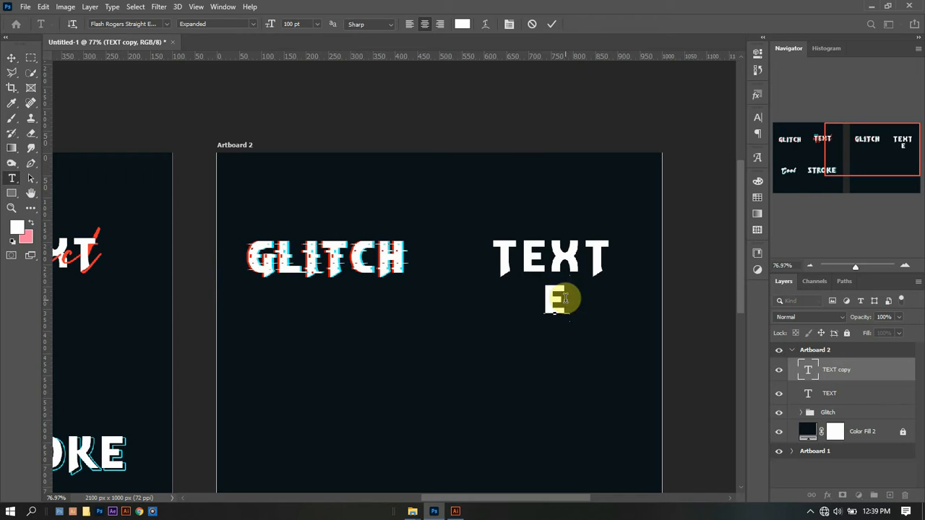
- Change the font of the duplicated text to High Amelliya
key("ctrl+a")
left_click(757, 62)
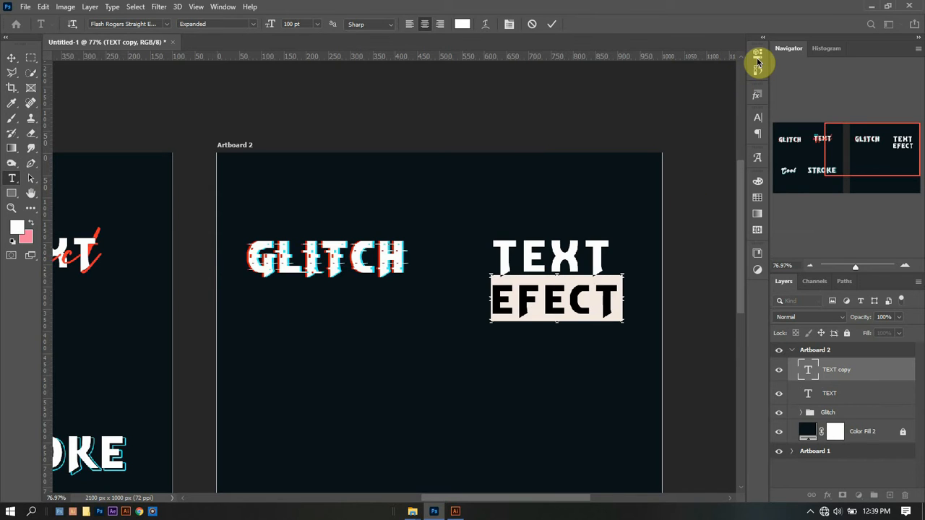
left_click(694, 168)
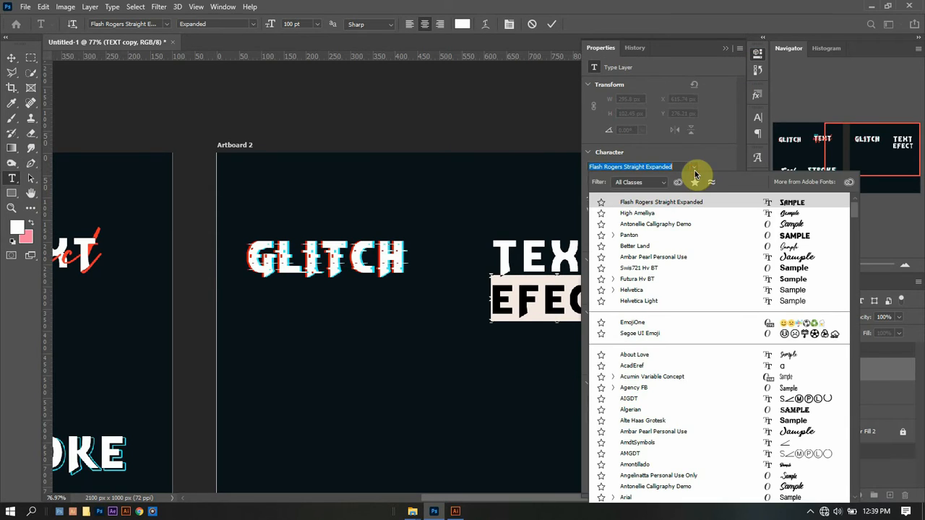
left_click(779, 215)
left_click(725, 48)
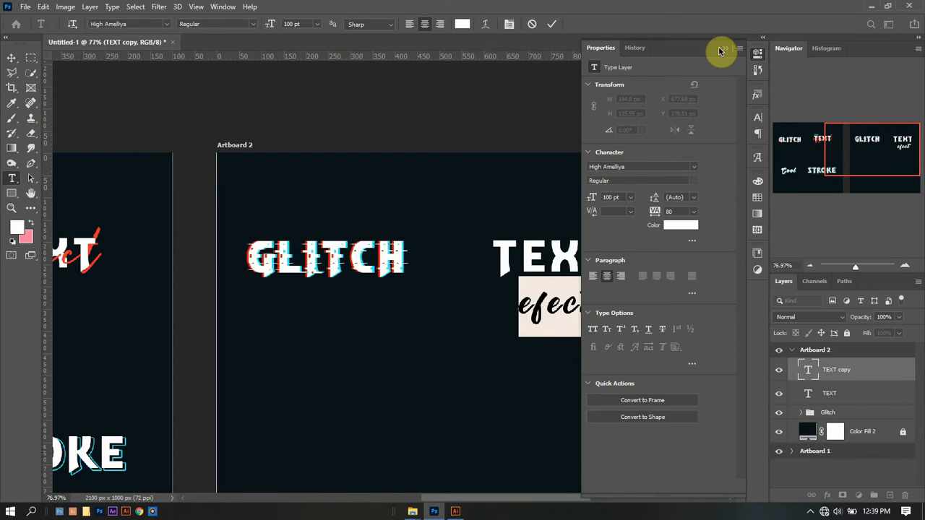
- Add the missing f so the script word reads effect, and commit the text
left_click(551, 310)
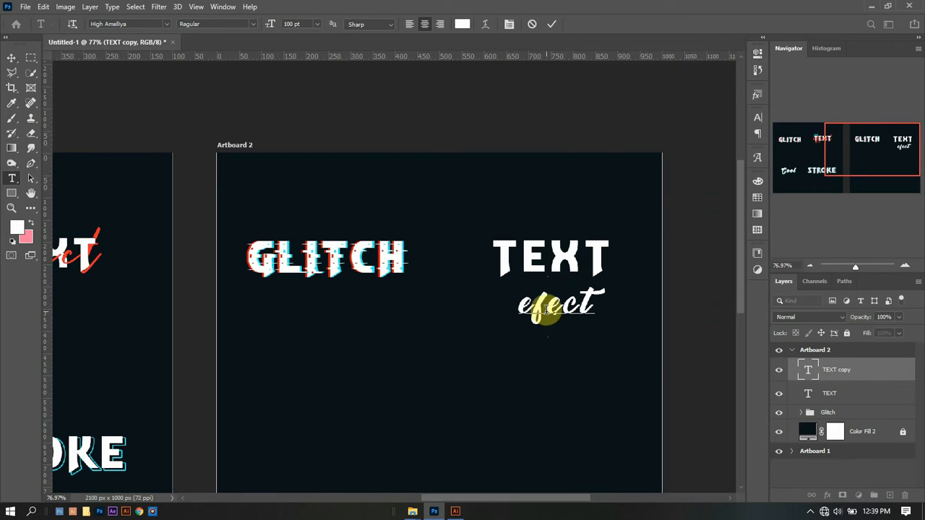
type("f")
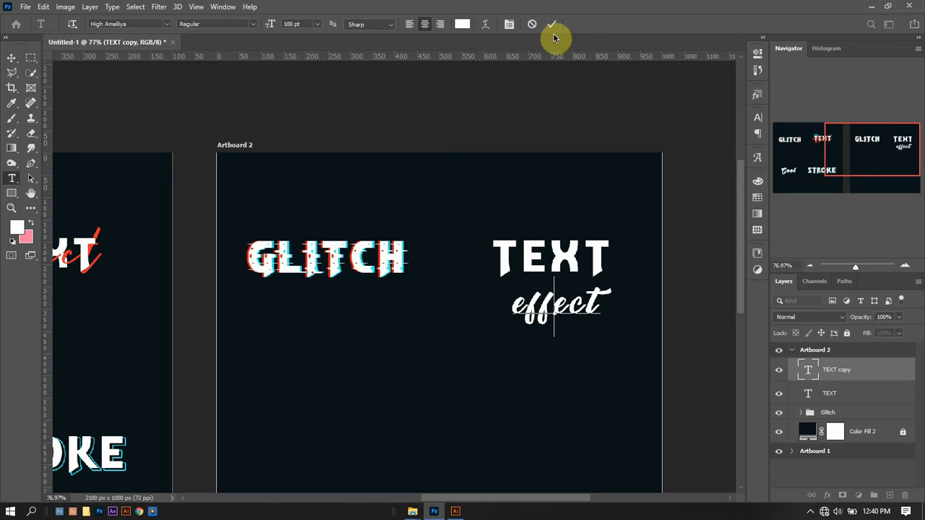
left_click(551, 26)
left_click(574, 299)
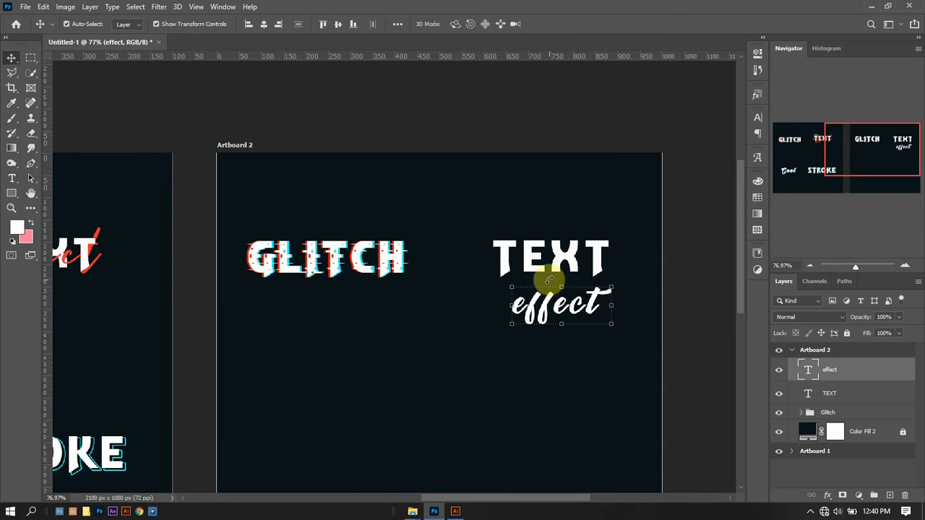
- Recolour the word effect to bright red, ff1c1c
scroll(547, 279, "down", 1)
scroll(650, 285, "left", 1)
scroll(651, 288, "right", 1)
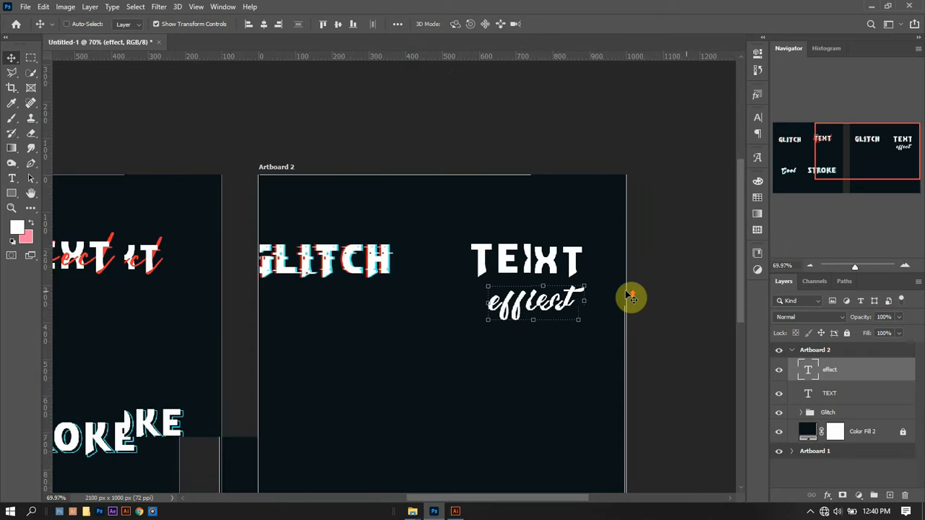
scroll(630, 296, "up", 1)
double_click(506, 324)
left_click(586, 276)
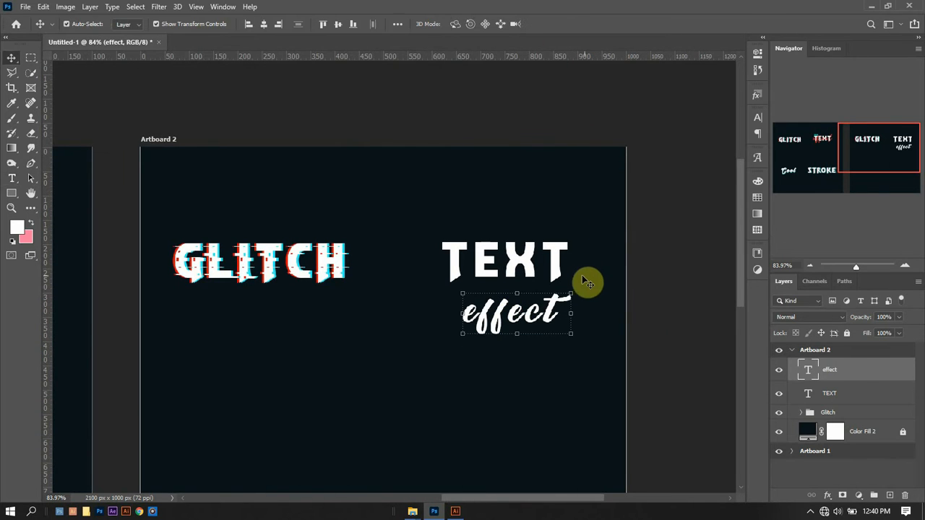
double_click(808, 376)
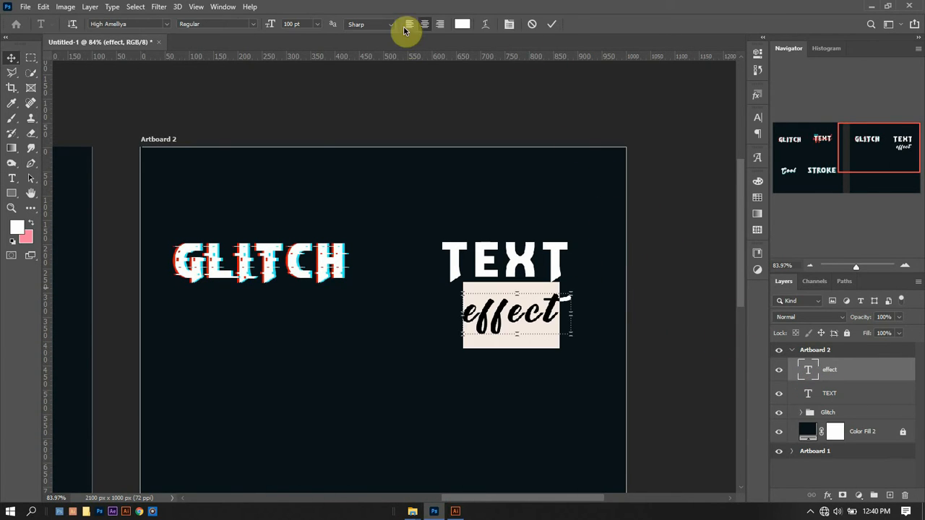
left_click(463, 24)
left_click(752, 79)
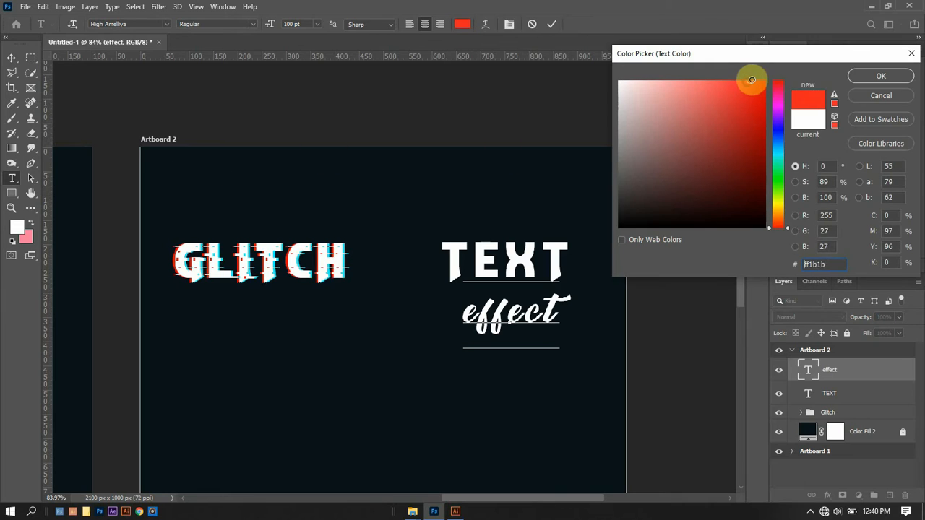
left_click_drag(749, 78, 749, 80)
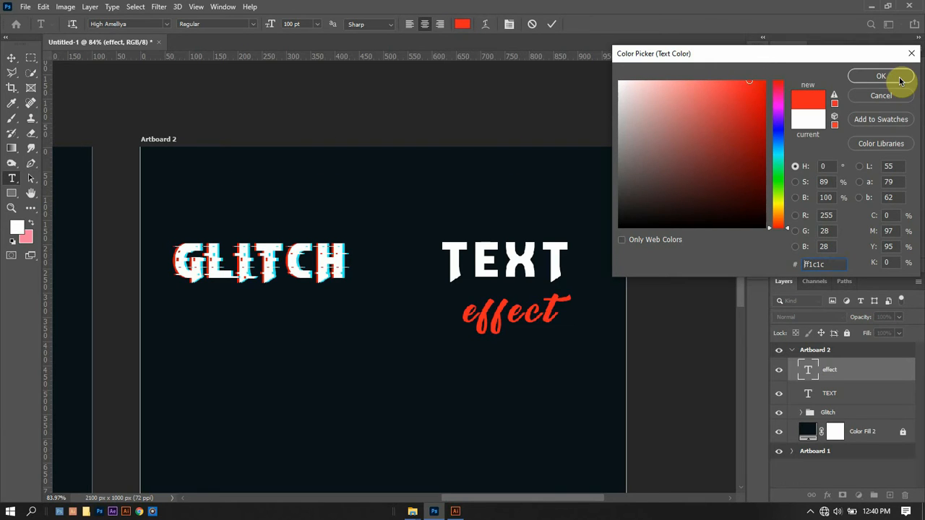
left_click(881, 76)
left_click(551, 24)
key("v")
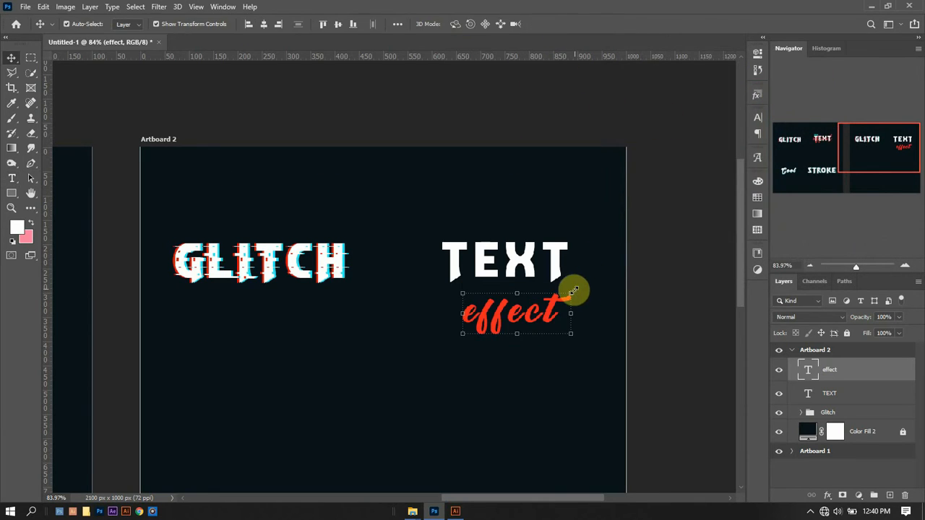
- Scale the word effect up to about 130% and move it over the lower part of TEXT
left_click(571, 284)
left_click_drag(571, 288, 591, 263)
left_click_drag(582, 296, 545, 279)
key("Return")
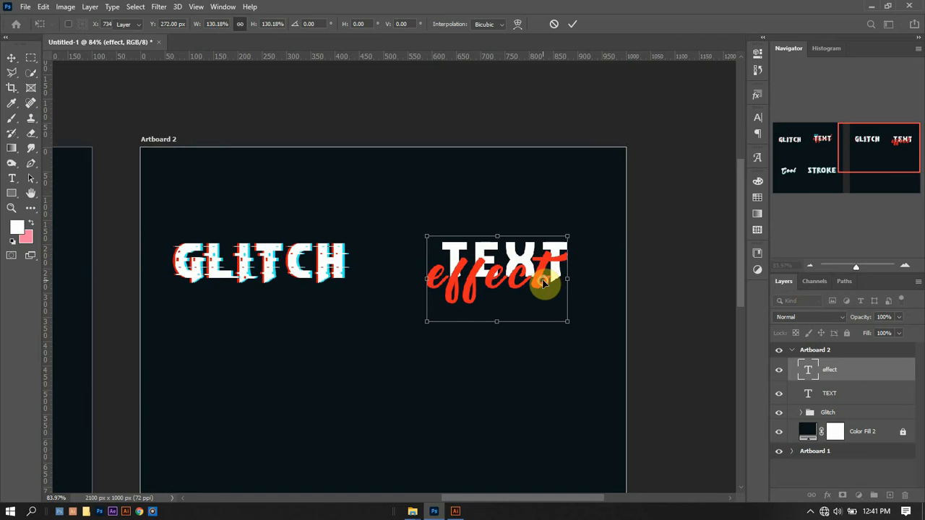
- Change the font of the word effect to Ambar Pearl Personal Use
double_click(462, 287)
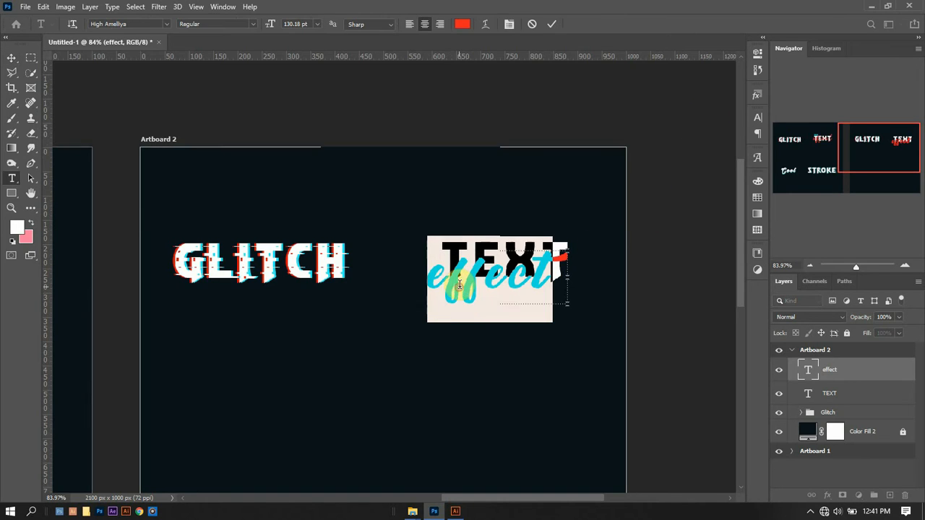
left_click(757, 55)
left_click(694, 167)
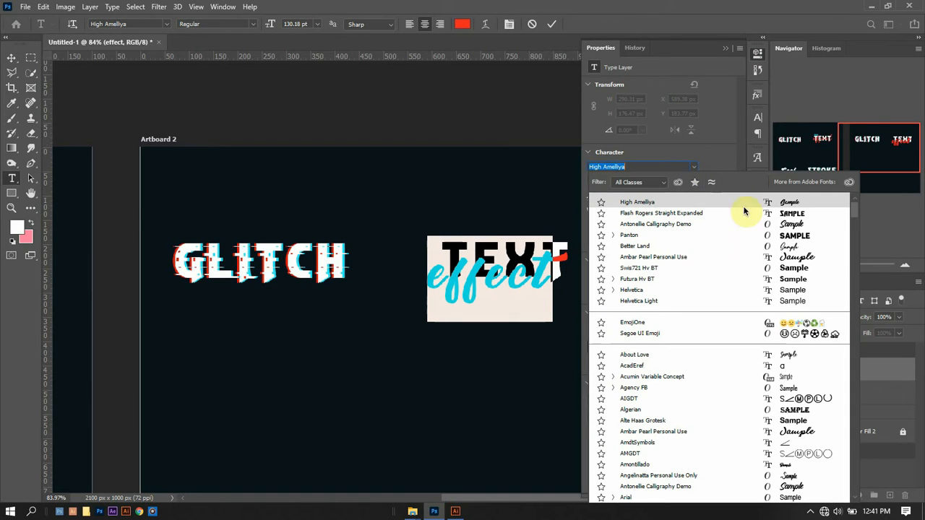
left_click(795, 258)
left_click(725, 48)
key("ctrl+h")
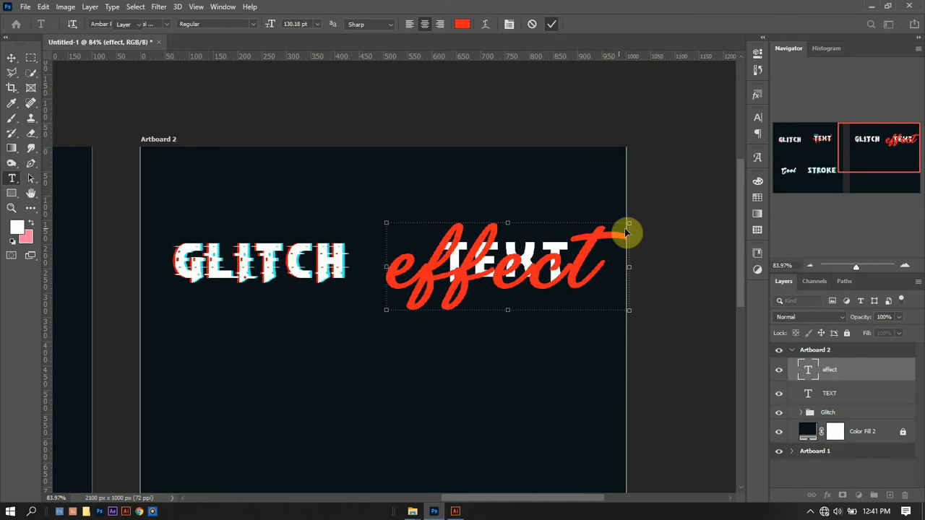
- Scale the word effect down to about 61% and centre it horizontally and vertically on the TEXT letters
key("ctrl+t")
left_click_drag(629, 194, 538, 257)
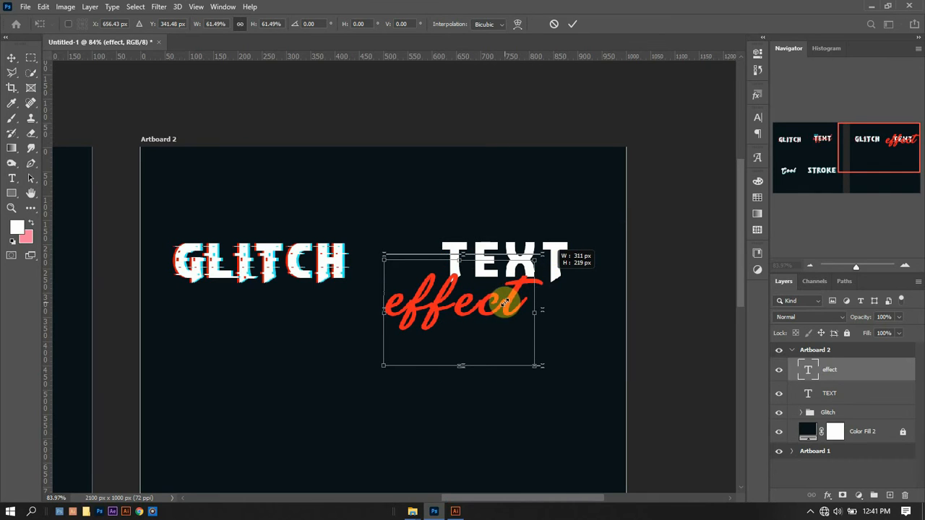
left_click_drag(505, 304, 529, 268)
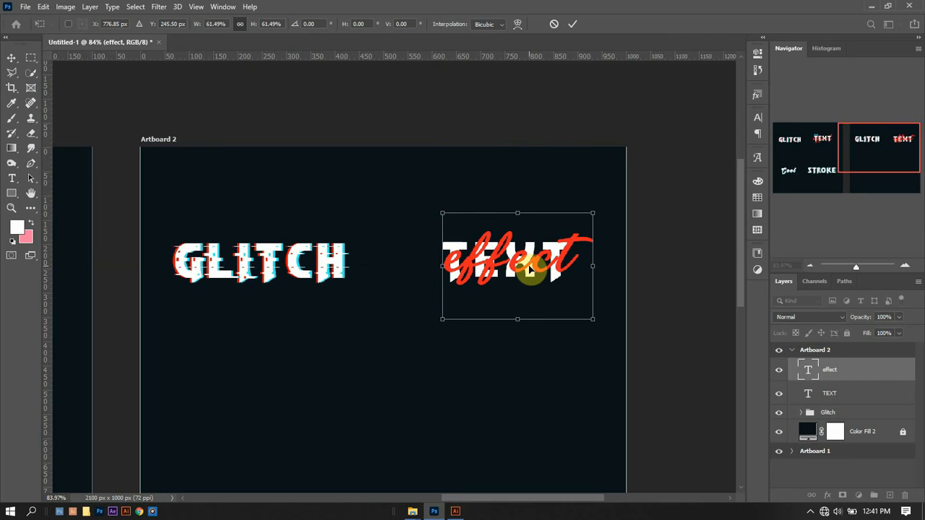
left_click(572, 24)
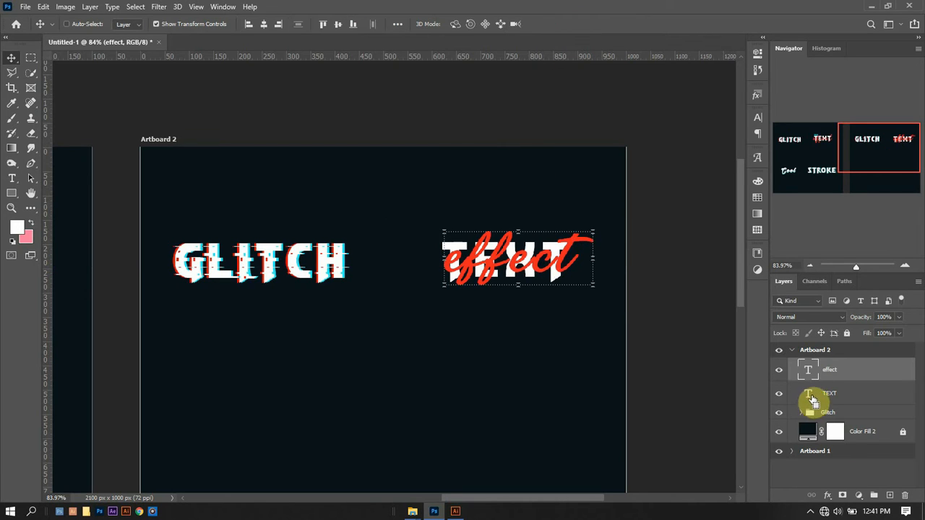
left_click(267, 24)
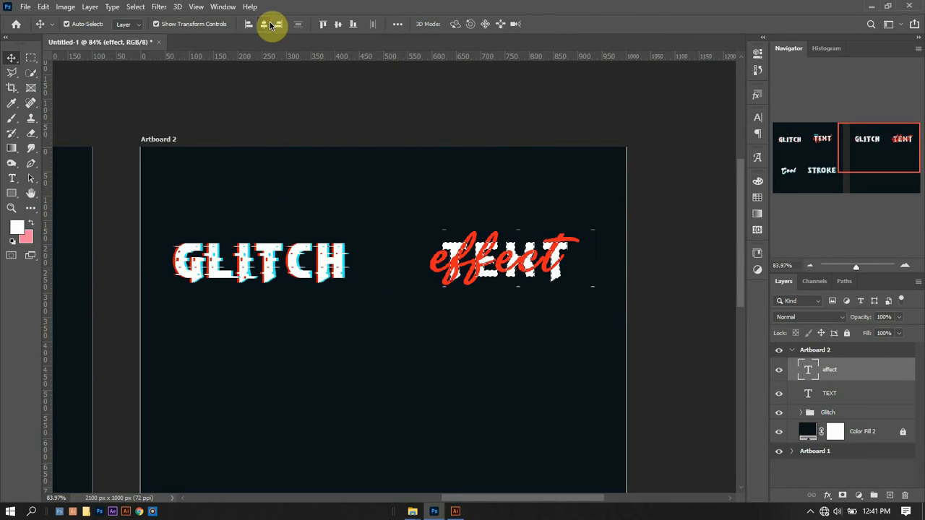
left_click(338, 24)
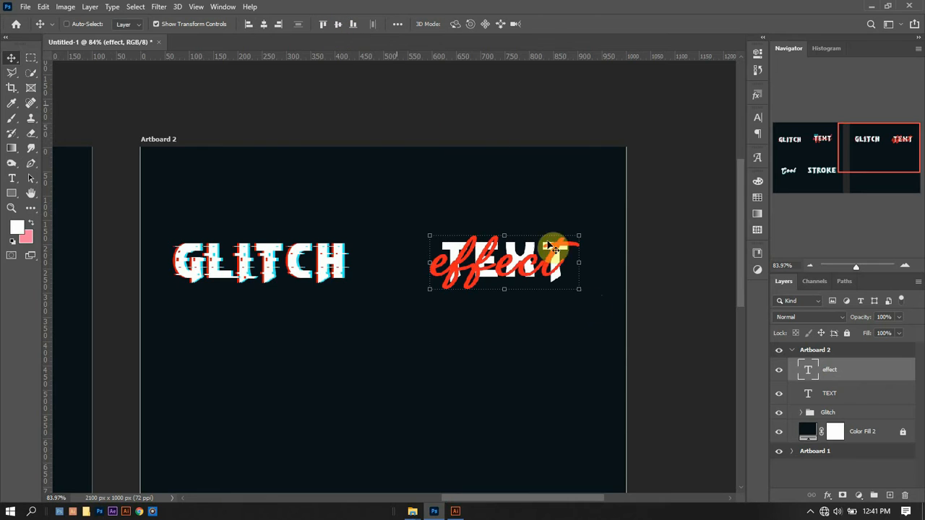
- Add a layer mask to the effect text layer and load the TEXT letter shapes as a selection
scroll(525, 281, "up", 3)
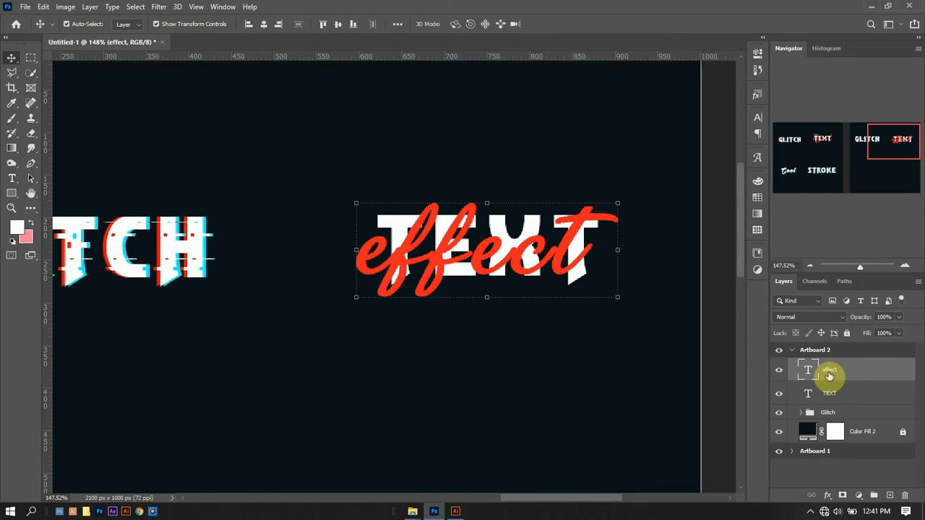
left_click(843, 496)
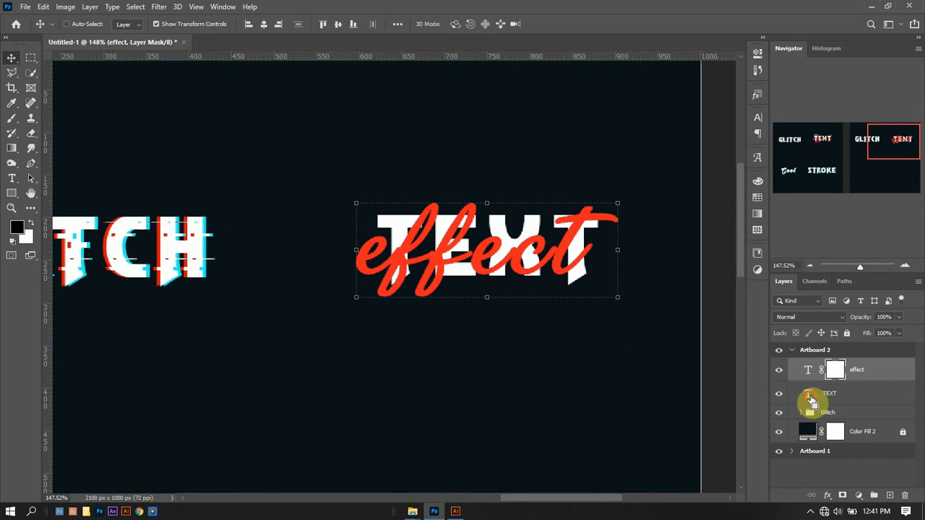
left_click(811, 399, "ctrl")
- Paint black on the effect mask with a size 20 brush within the selection, hiding alternate script strokes behind the TEXT letters
left_click(11, 118)
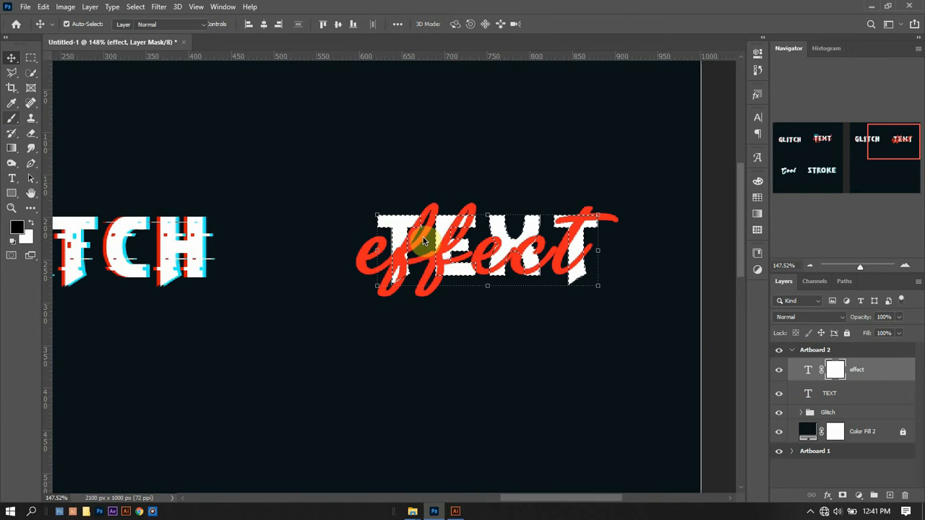
left_click(11, 118)
left_click(99, 123)
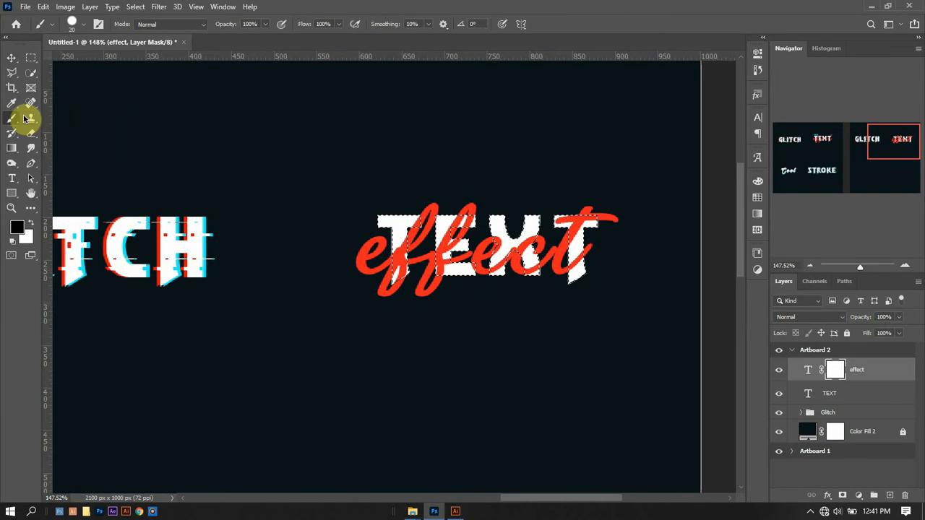
scroll(419, 220, "up", 2)
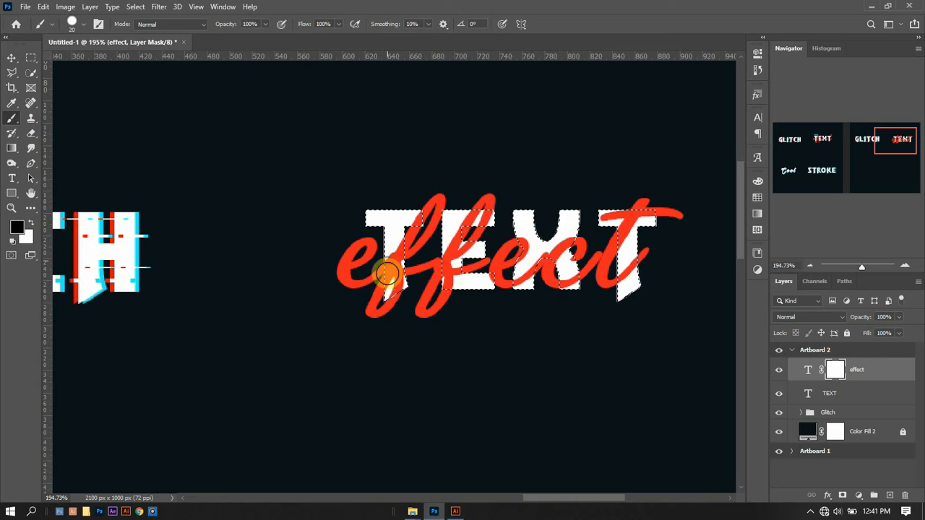
mouse_move(387, 279)
left_mouse_down()
mouse_move(396, 227)
mouse_move(409, 217)
mouse_move(422, 221)
mouse_move(394, 239)
mouse_move(391, 289)
mouse_move(399, 295)
mouse_move(466, 250)
mouse_move(500, 243)
mouse_move(521, 245)
mouse_move(518, 275)
mouse_move(533, 276)
mouse_move(537, 264)
mouse_move(573, 244)
mouse_move(572, 284)
left_mouse_up()
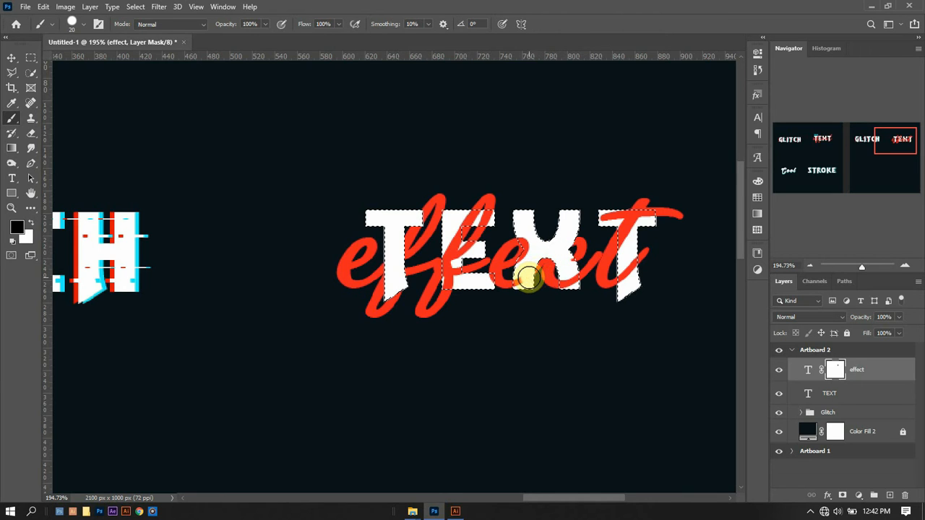
mouse_move(542, 256)
left_mouse_down()
mouse_move(617, 206)
mouse_move(523, 201)
mouse_move(490, 216)
left_mouse_up()
scroll(490, 217, "up", 5)
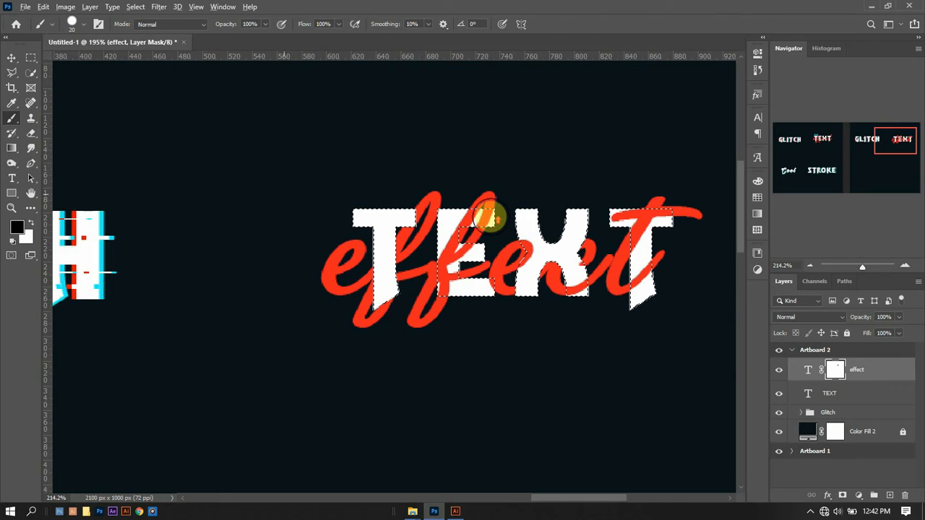
scroll(494, 213, "up", 1)
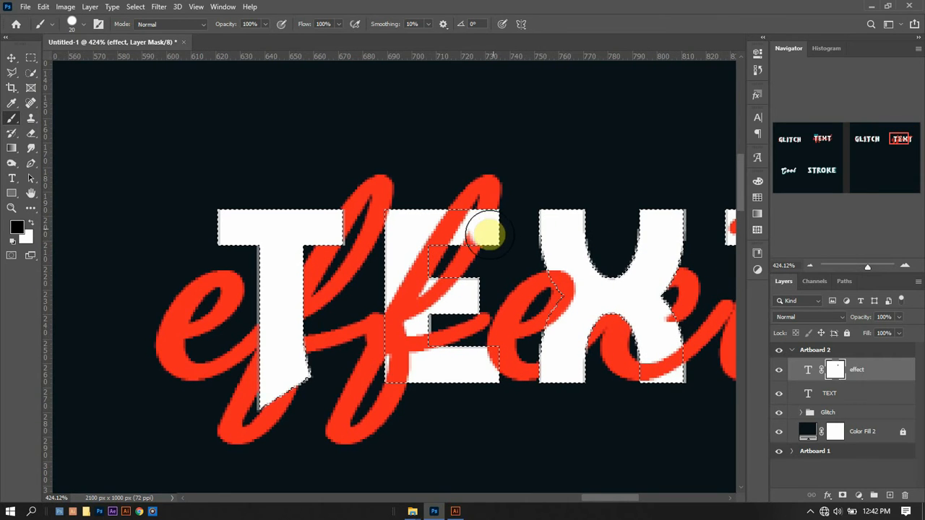
scroll(492, 226, "down", 3)
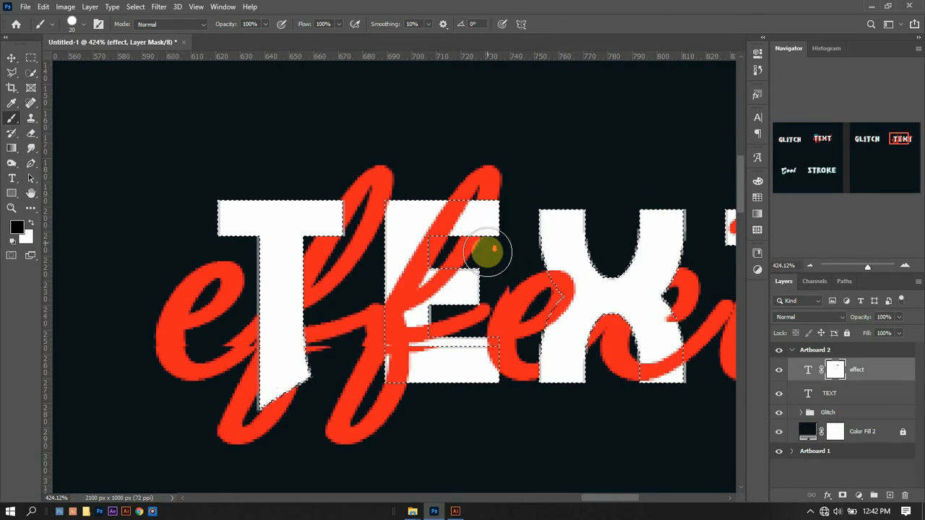
scroll(379, 239, "down", 2)
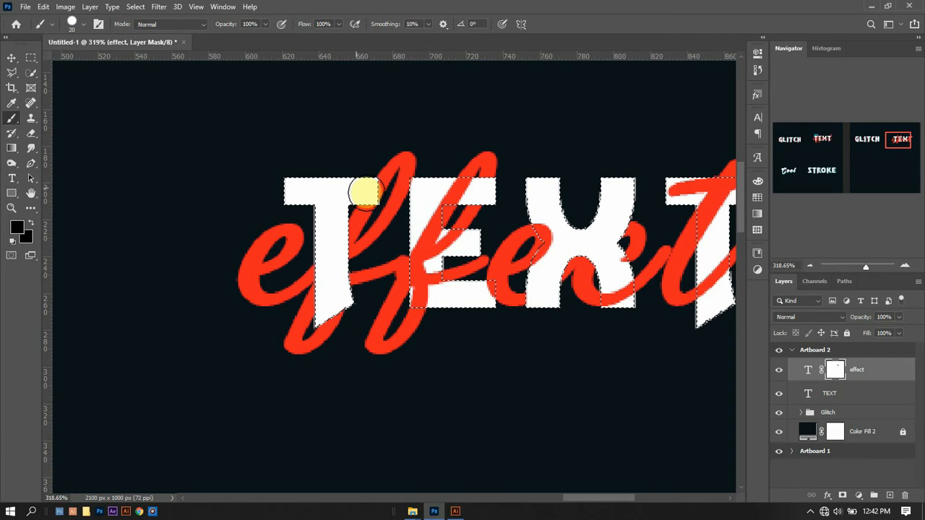
- Paint white on the mask to restore the first f over the end of the first T's crossbar, and deselect
key("d")
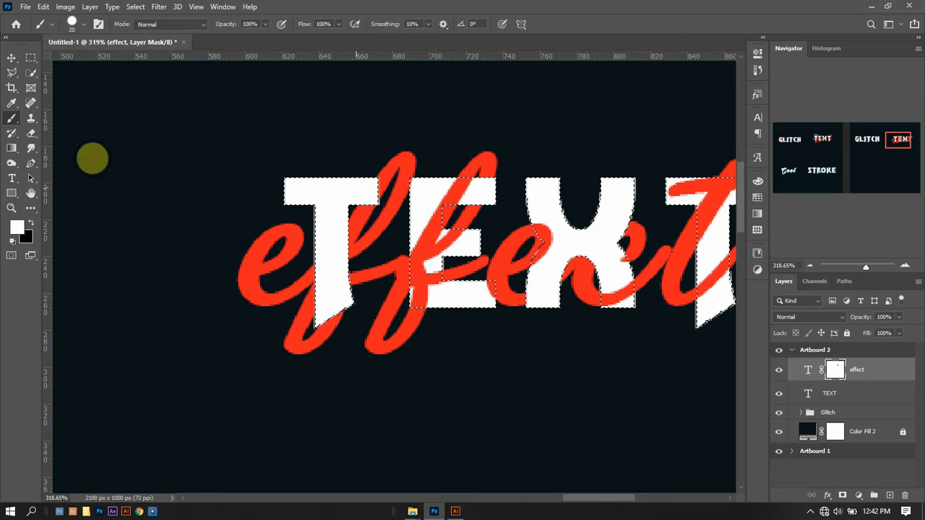
scroll(351, 193, "down", 1)
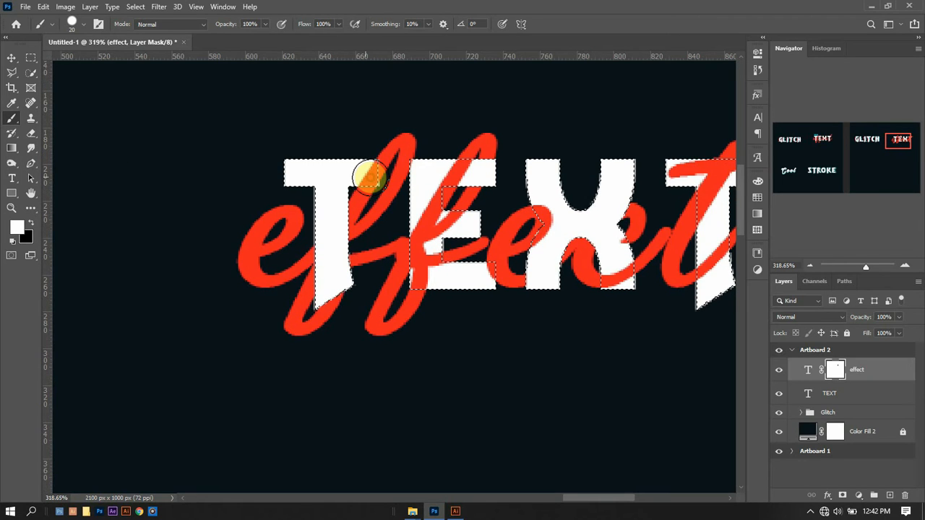
key("v")
key("ctrl+d")
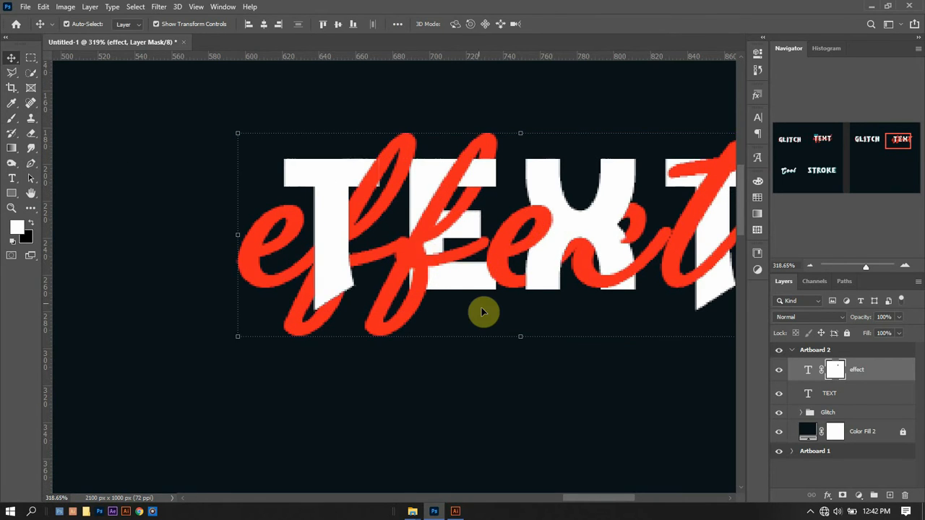
scroll(483, 312, "down", 4)
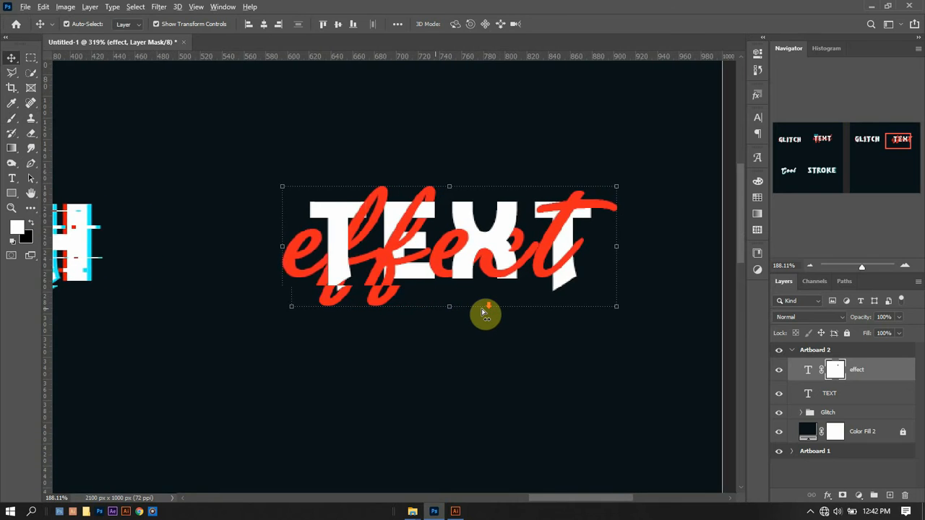
scroll(482, 312, "down", 2)
- Add the word SICK as a new 29 pt text layer above the TEXT effect
left_click(12, 178)
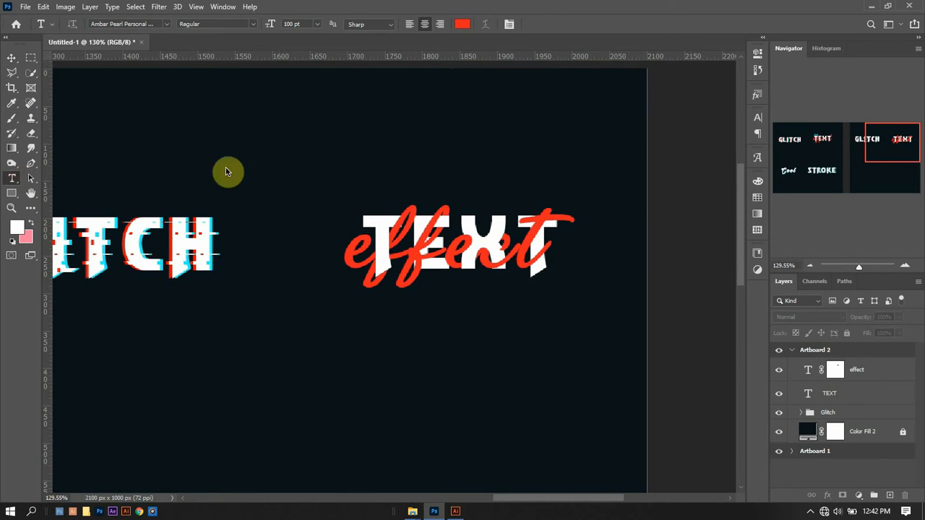
left_click(316, 169)
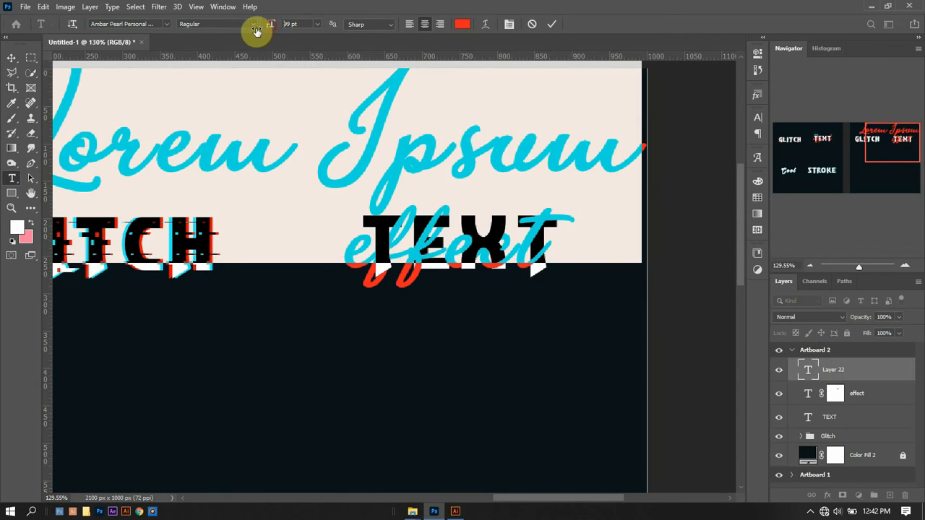
left_click_drag(257, 31, 231, 36)
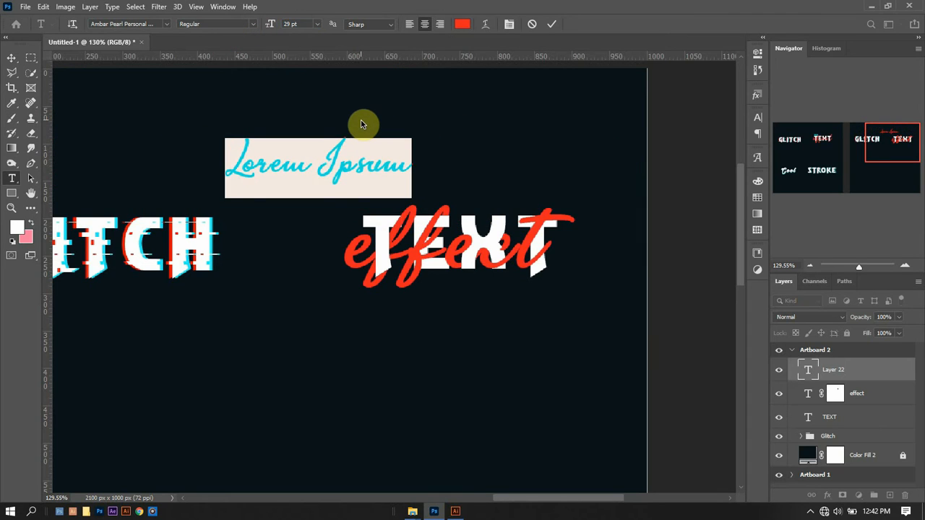
type("SICK")
key("ctrl+a")
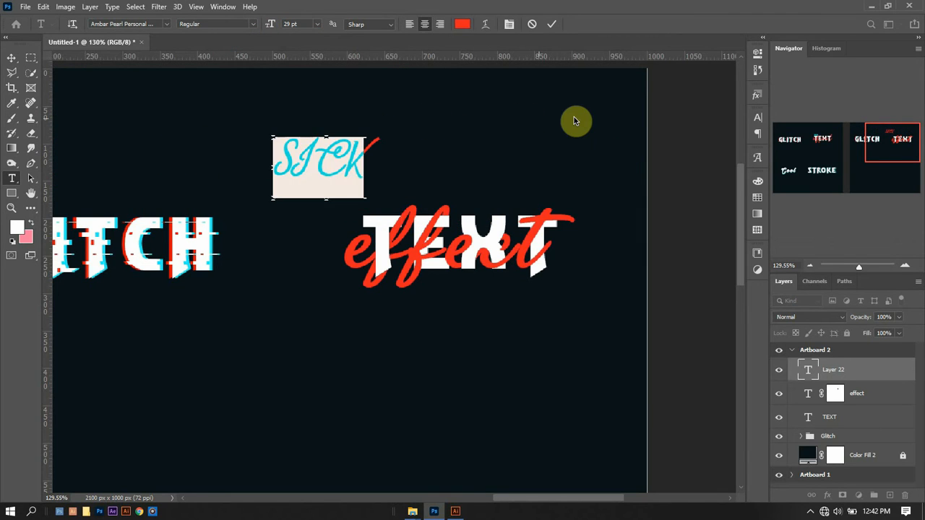
- Set SICK in Flash Rogers Straight Expanded and recolour it with the cyan sampled from the GLITCH lettering
left_click(757, 53)
left_click(695, 167)
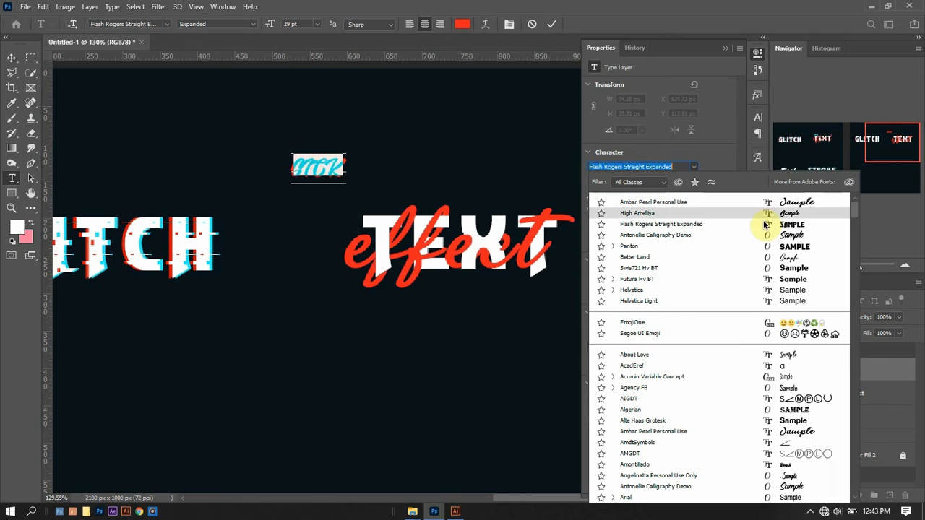
left_click(764, 224)
left_click(726, 48)
left_click(462, 24)
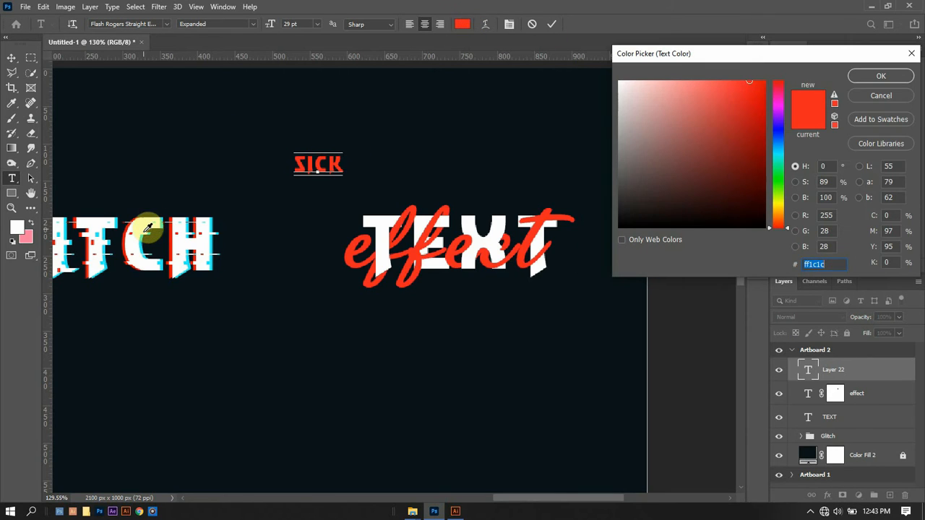
left_click(147, 229)
left_click(878, 76)
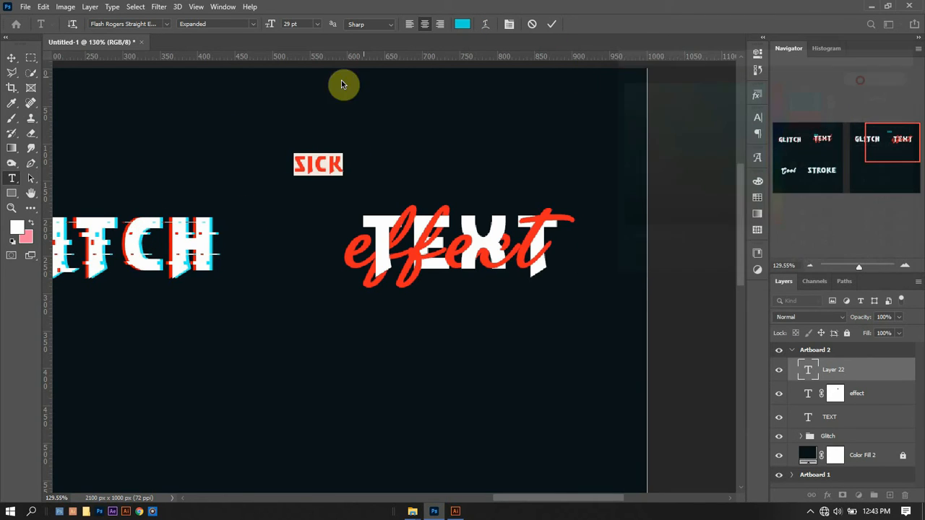
left_click(550, 26)
- Move SICK just above the X and last T of TEXT, and group it with the effect and TEXT layers as Sick
left_click(12, 58)
left_click_drag(322, 164, 511, 206)
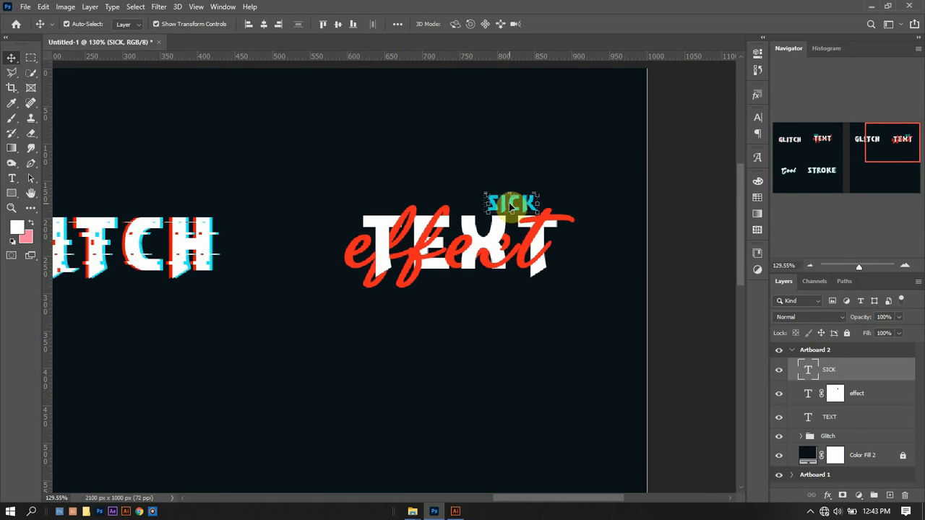
left_click(842, 423, "shift")
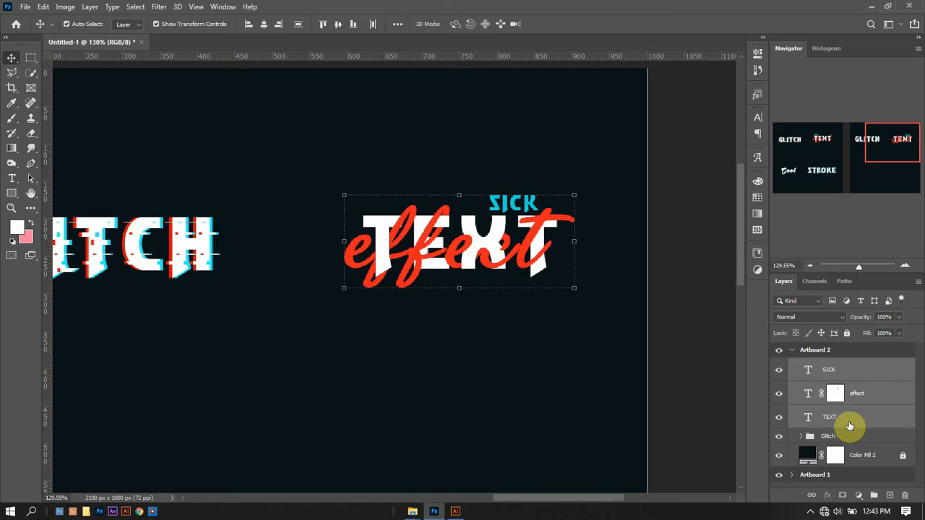
key("ctrl+g")
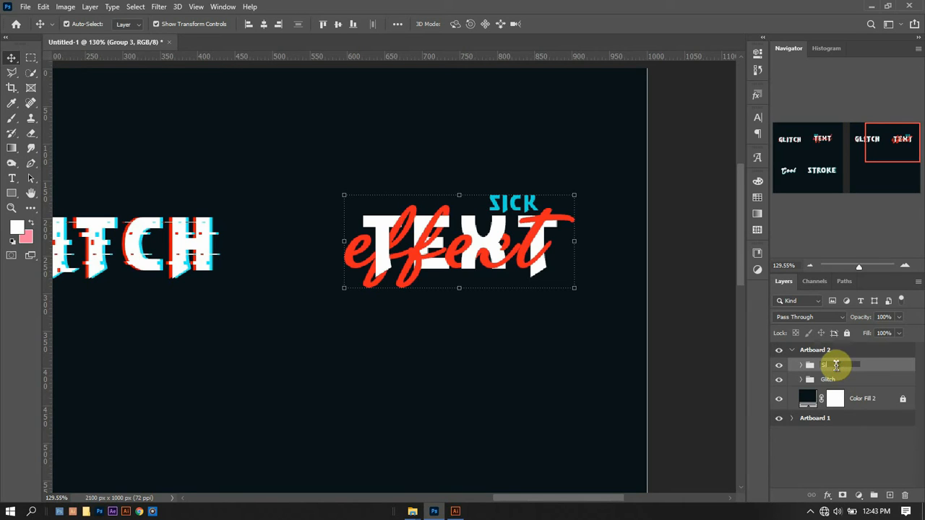
left_click(709, 331)
- Add the word Cool as a new white 49 pt text in the High Amelliya font, in the empty area below GLITCH
scroll(593, 322, "down", 3)
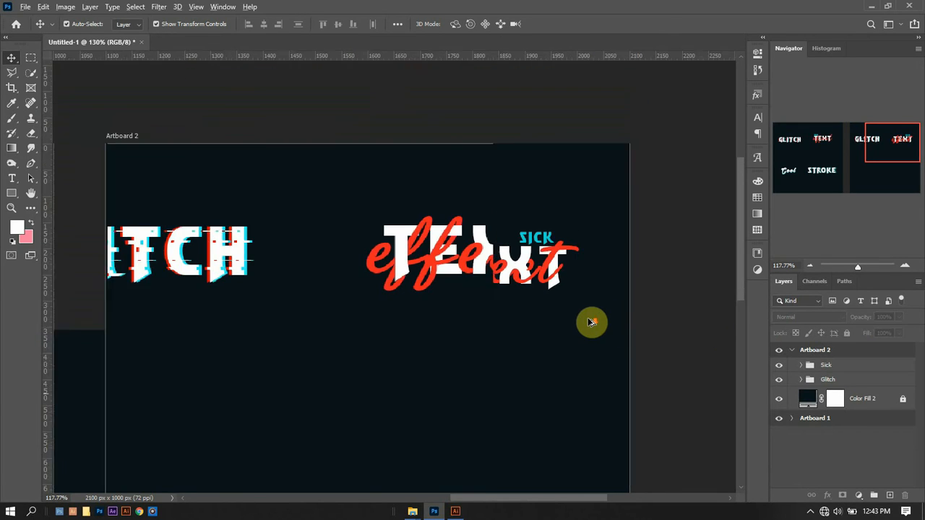
scroll(590, 322, "down", 3)
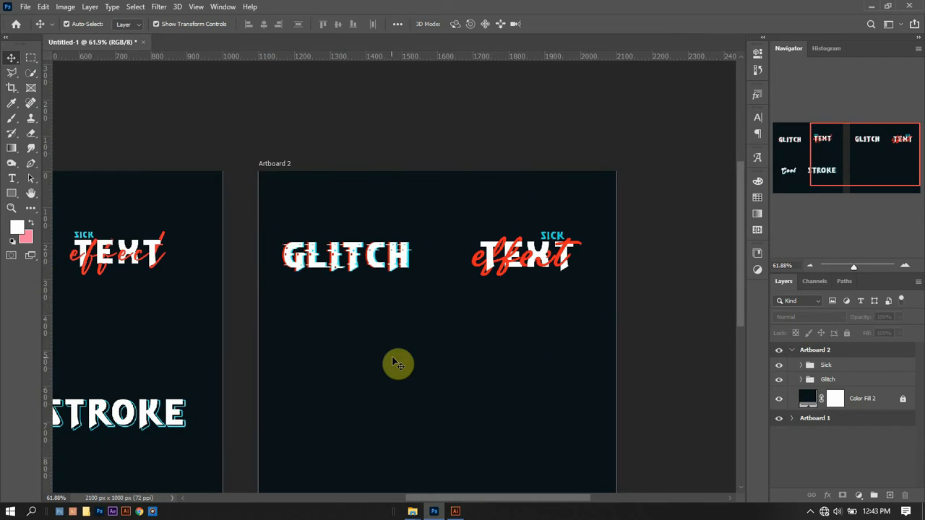
scroll(571, 427, "up", 2)
scroll(565, 421, "down", 2)
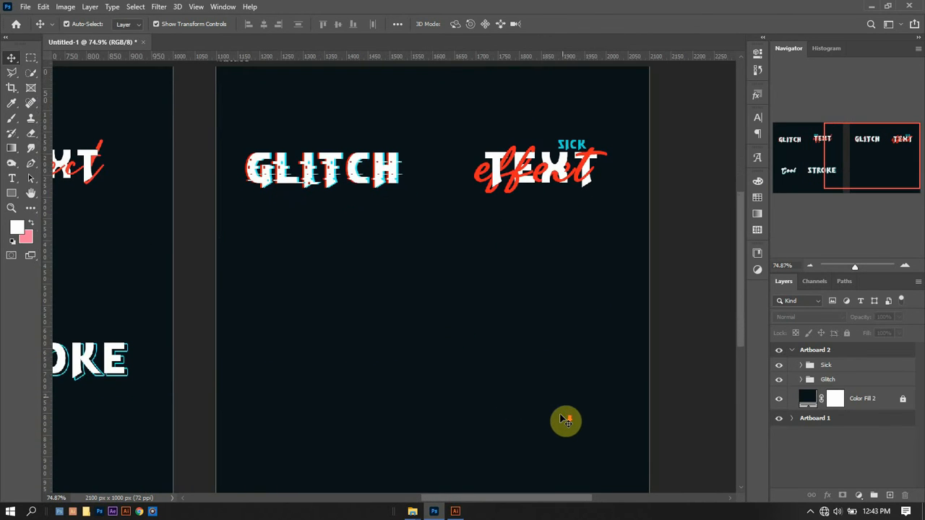
scroll(504, 381, "up", 1)
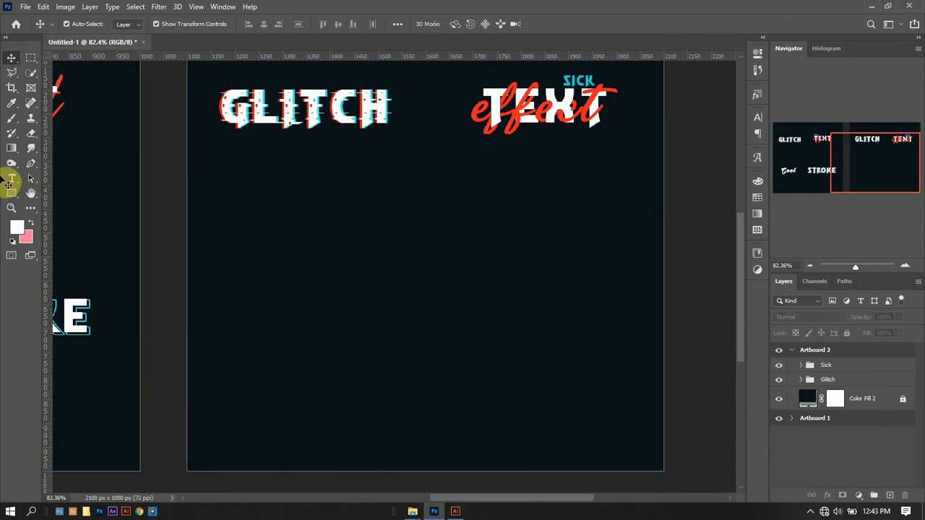
left_click(11, 179)
left_click(298, 297)
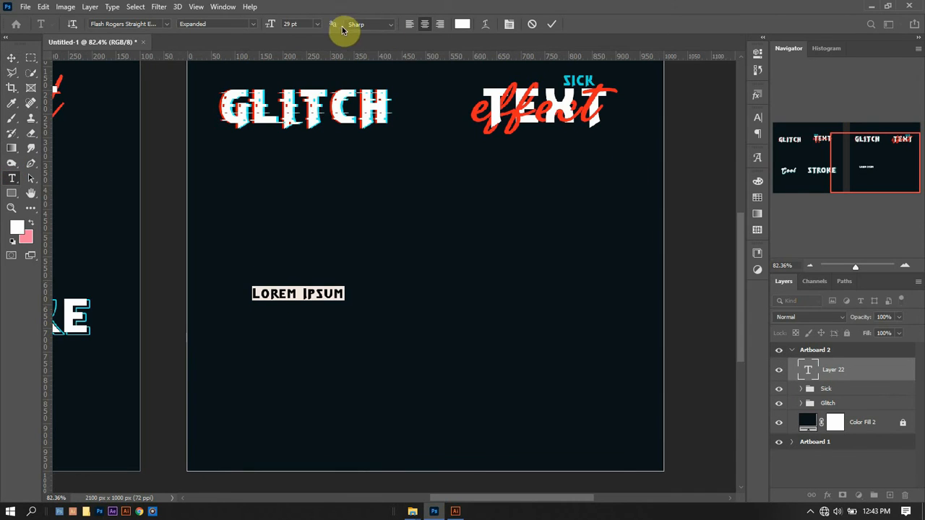
left_click_drag(275, 26, 306, 32)
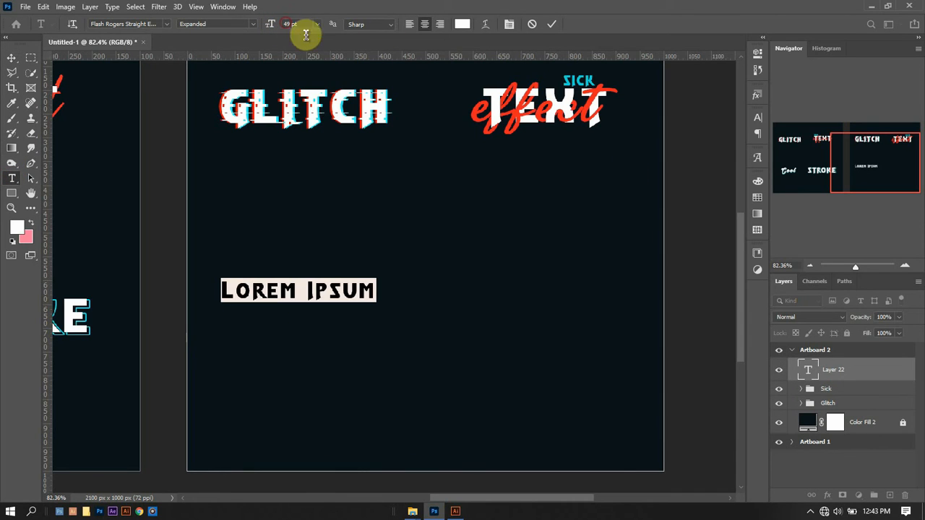
left_click(758, 52)
left_click(693, 167)
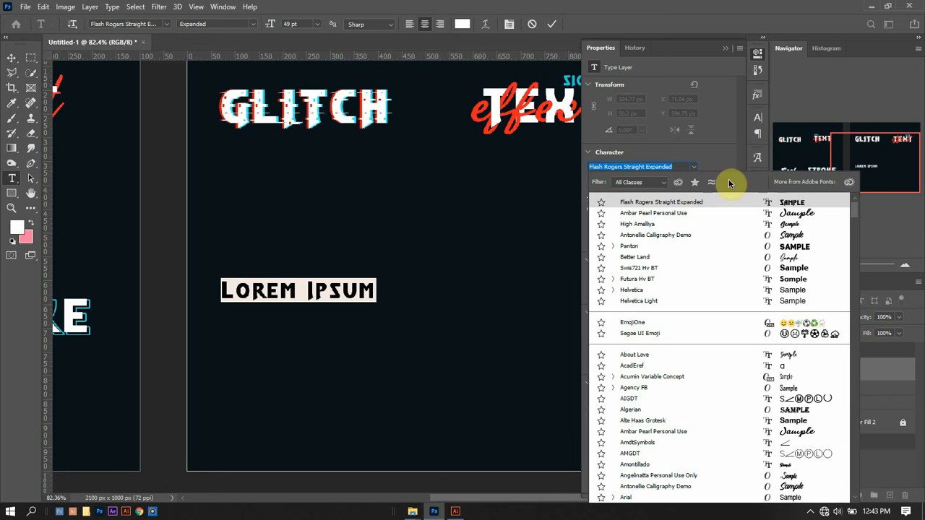
left_click(793, 226)
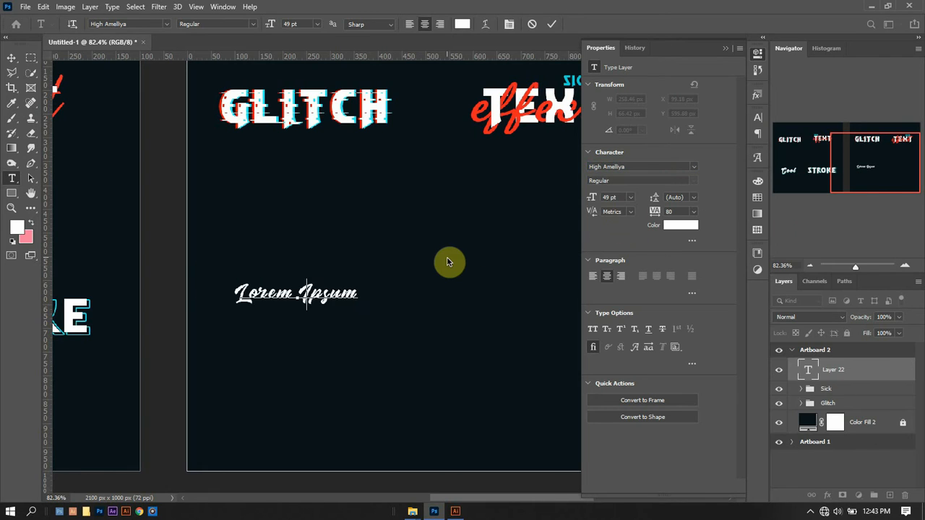
type("Cool")
- Try the word Cool at 100 pt, set its font size to 120 pt and commit the text
key("ctrl+a")
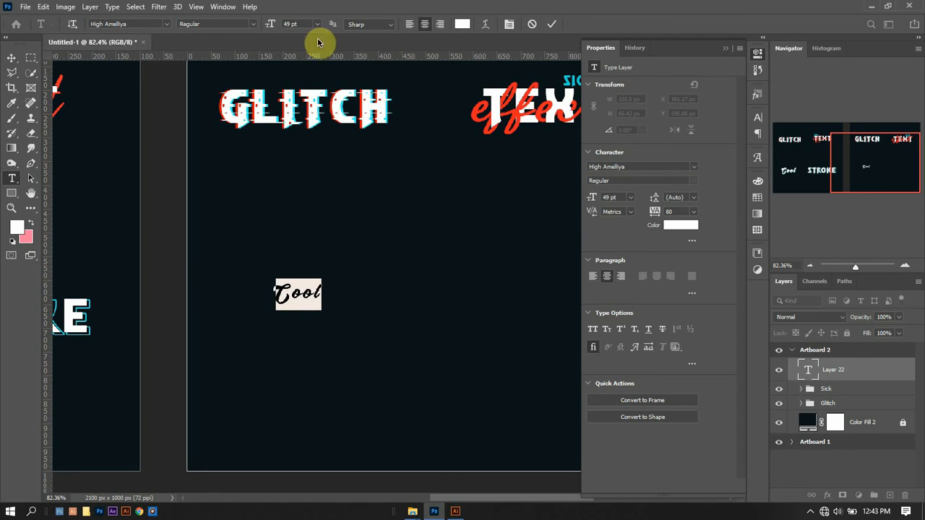
type("100")
key("Return")
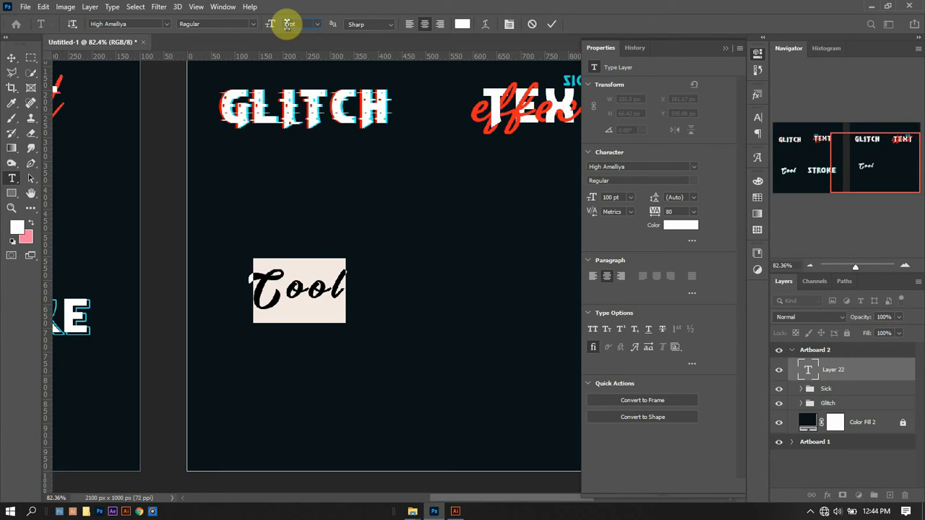
type("120")
key("Return")
left_click(551, 24)
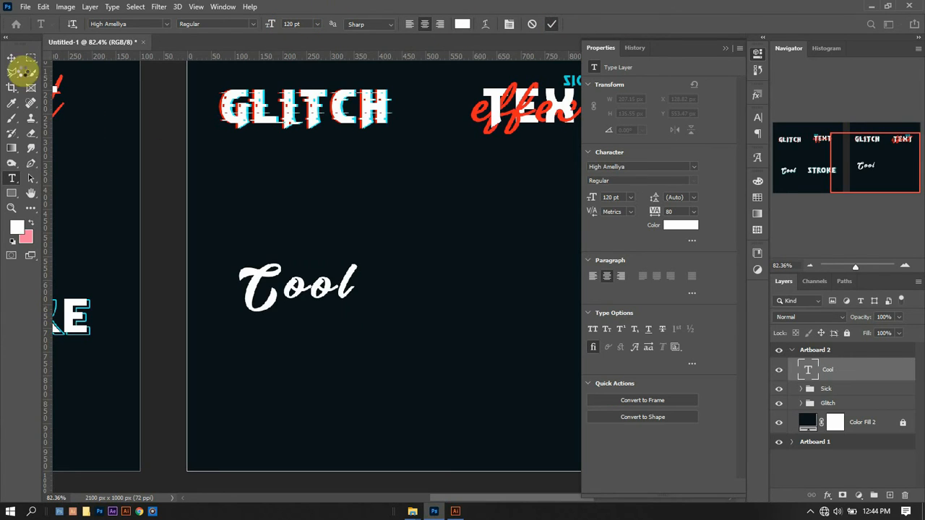
- Duplicate the Cool text layer in place on Artboard 2
left_click(16, 62)
scroll(347, 374, "up", 2)
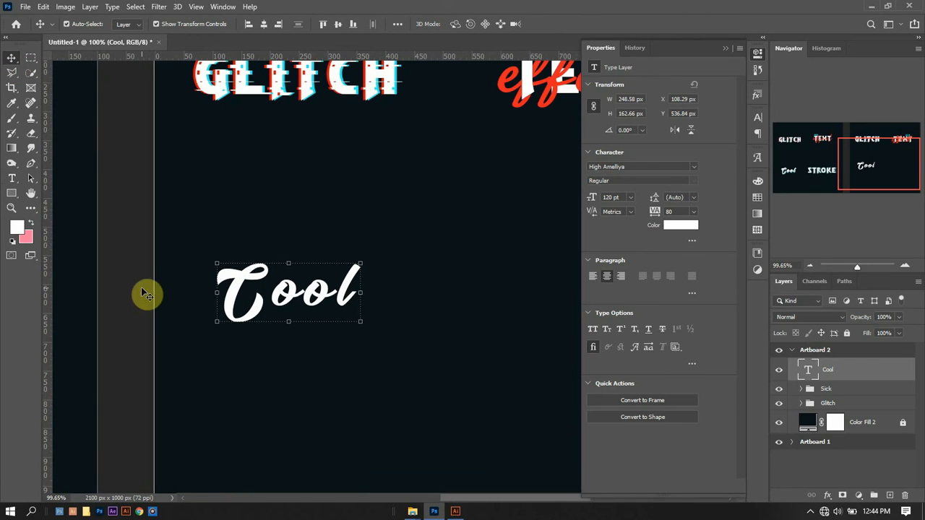
left_click(837, 376, "ctrl")
left_click(872, 377)
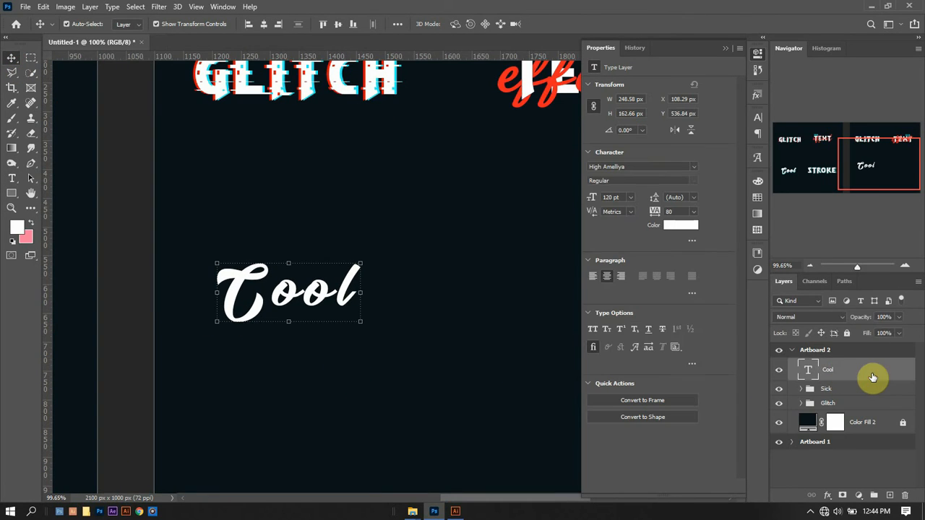
key("ctrl+j")
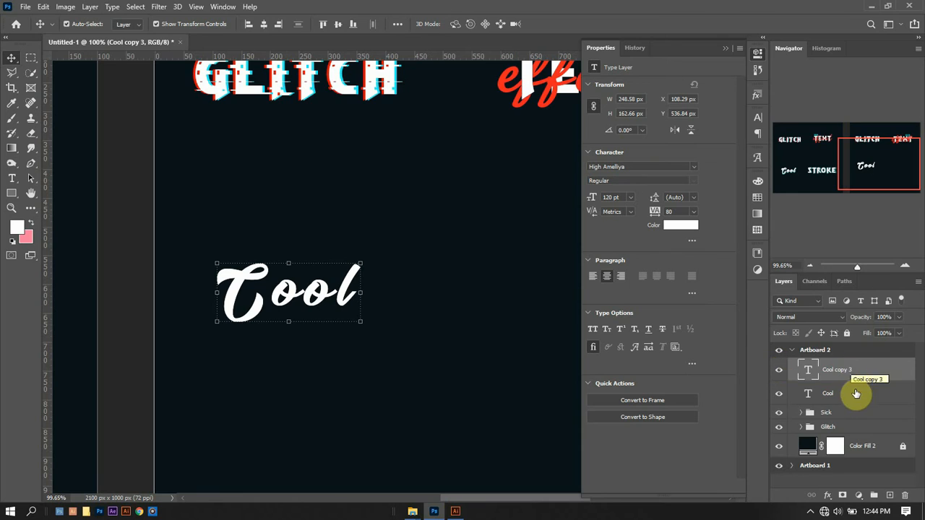
- Give the lower Cool text layer a 6 px cyan stroke positioned Outside
left_click(856, 394)
double_click(881, 393)
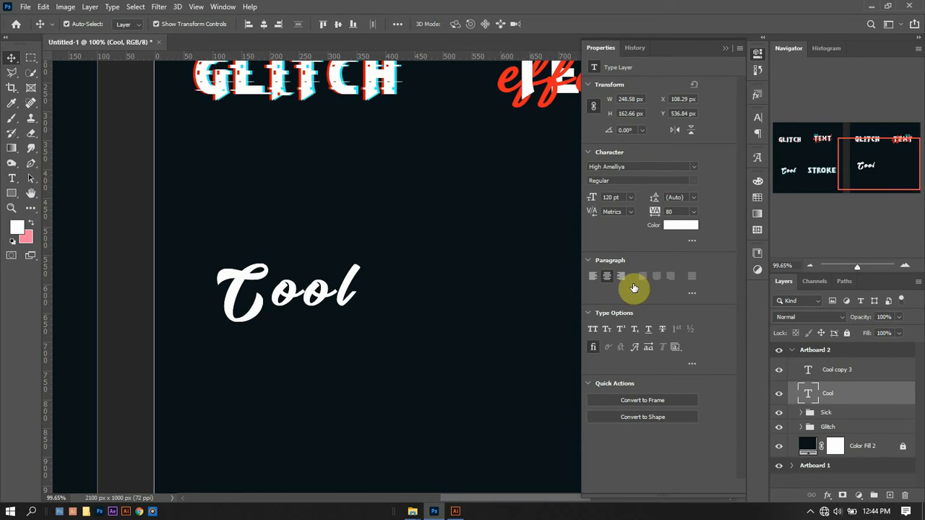
left_click(487, 129)
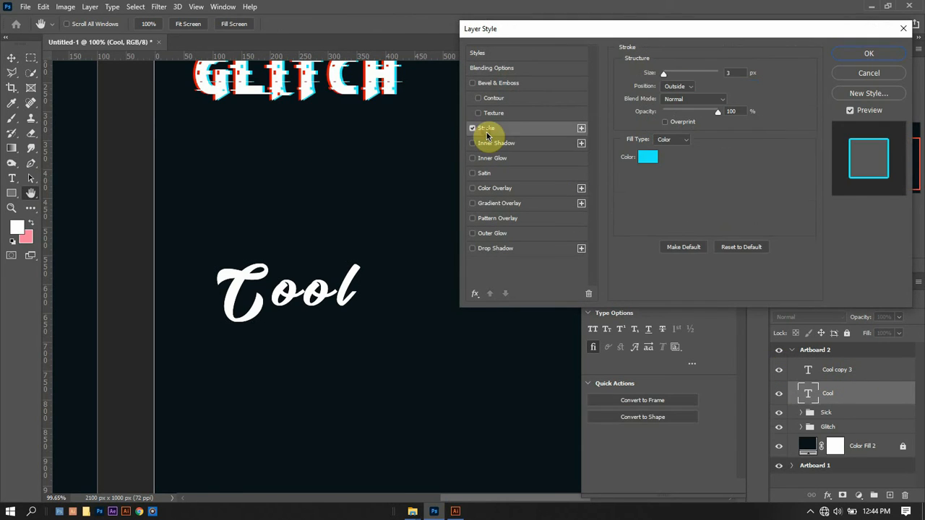
left_click(685, 87)
left_click(679, 97)
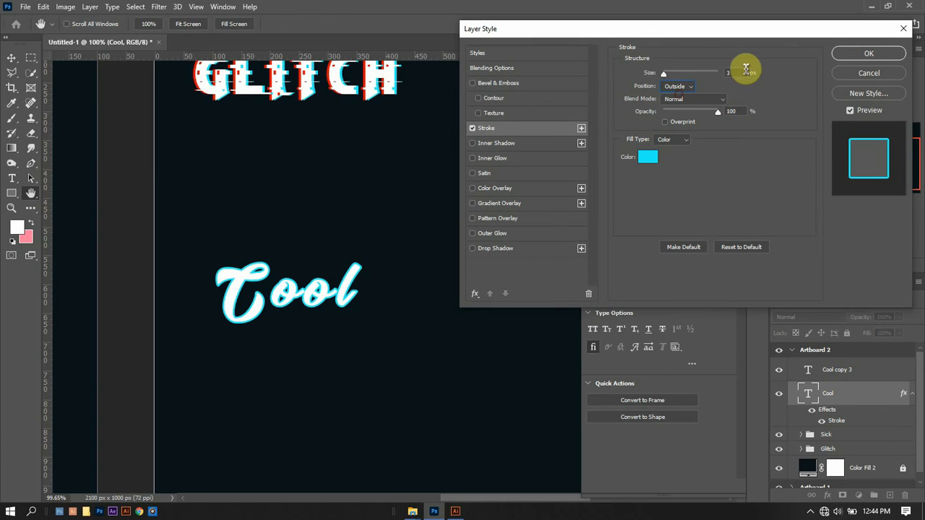
left_click_drag(664, 74, 666, 76)
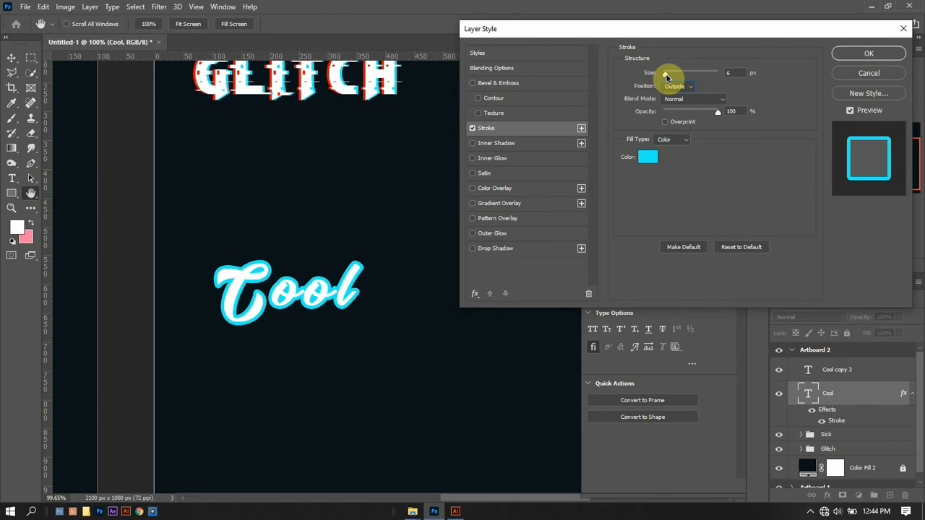
key("Up")
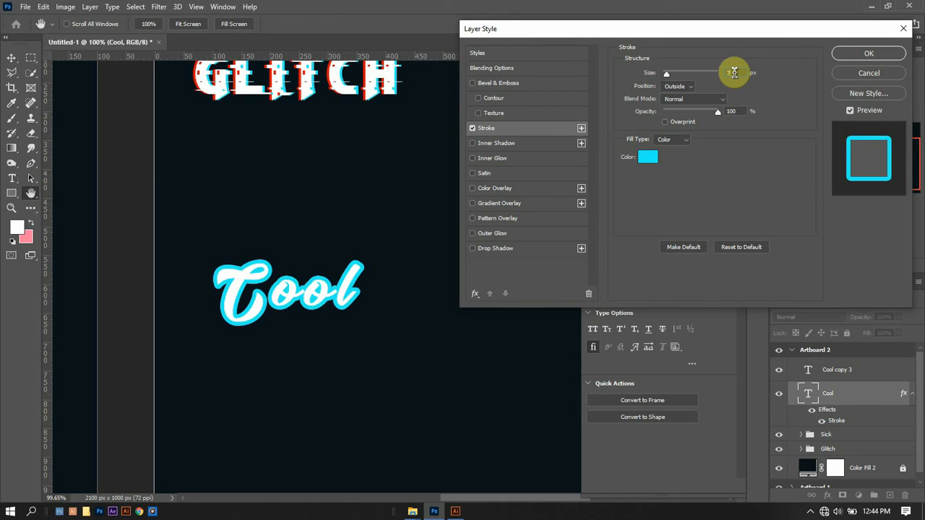
key("Down")
key("Down")
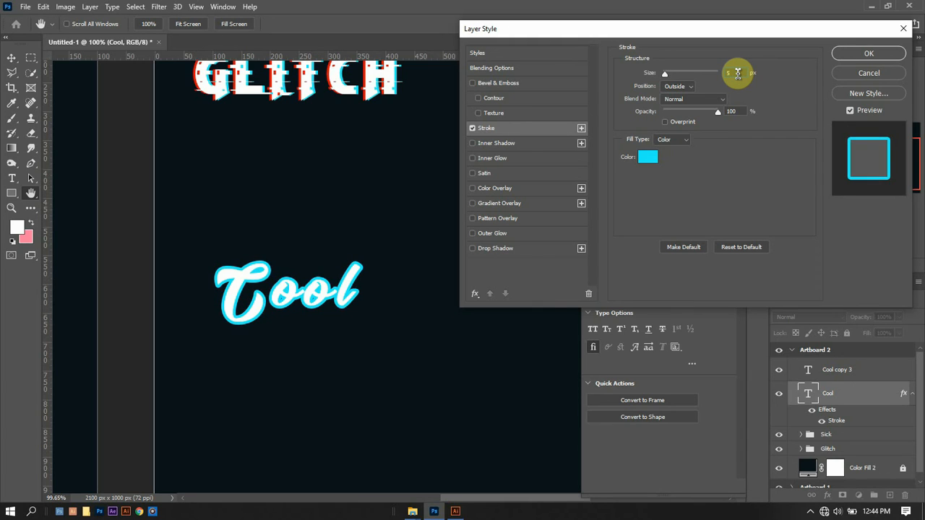
key("Up")
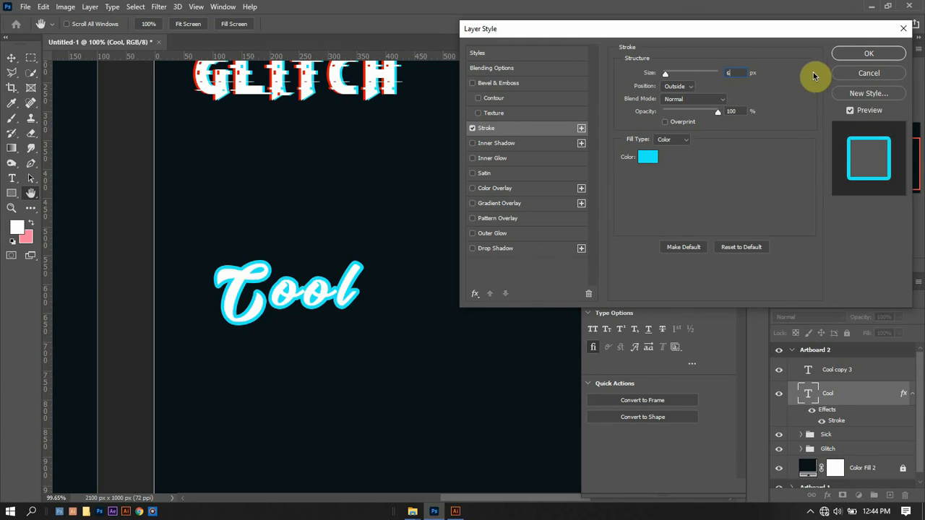
left_click(866, 54)
- Duplicate the stroked Cool layer and recolour the copy's stroke with the dark colour sampled from the artboard background
key("ctrl+j")
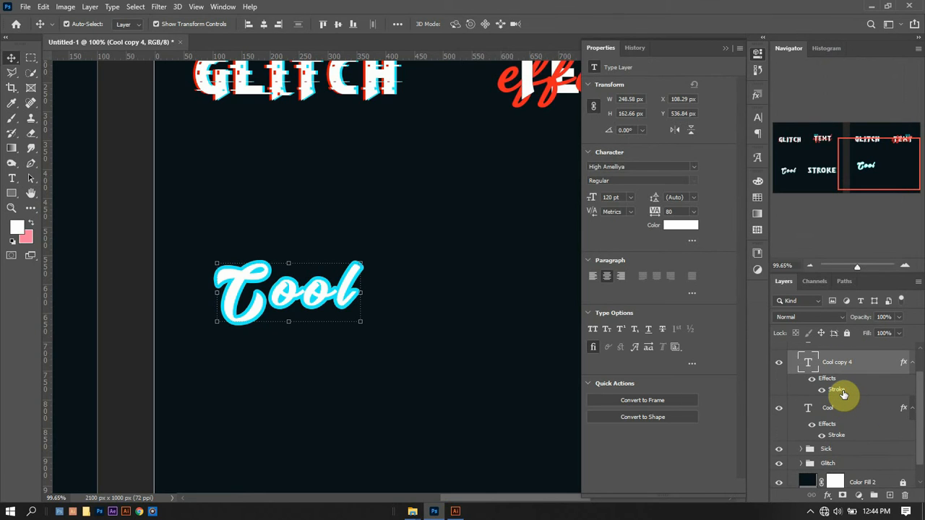
double_click(844, 394)
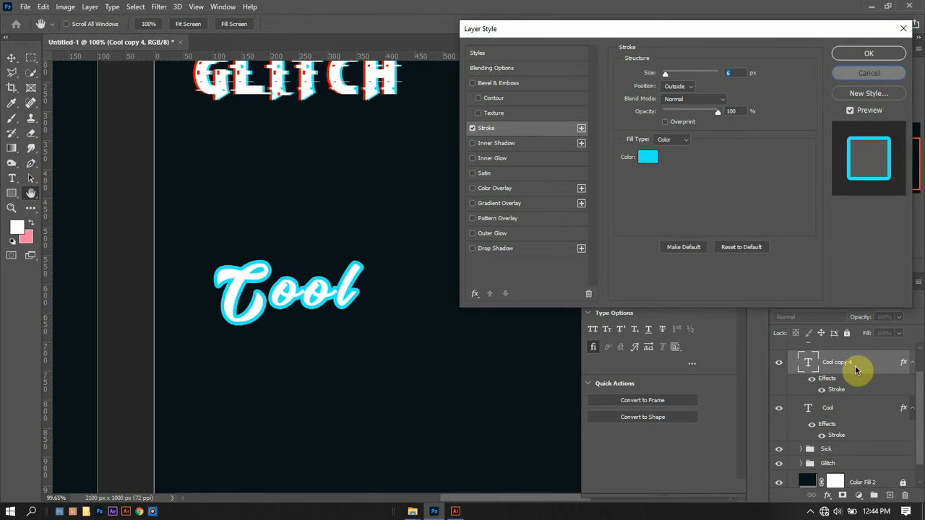
key("Return")
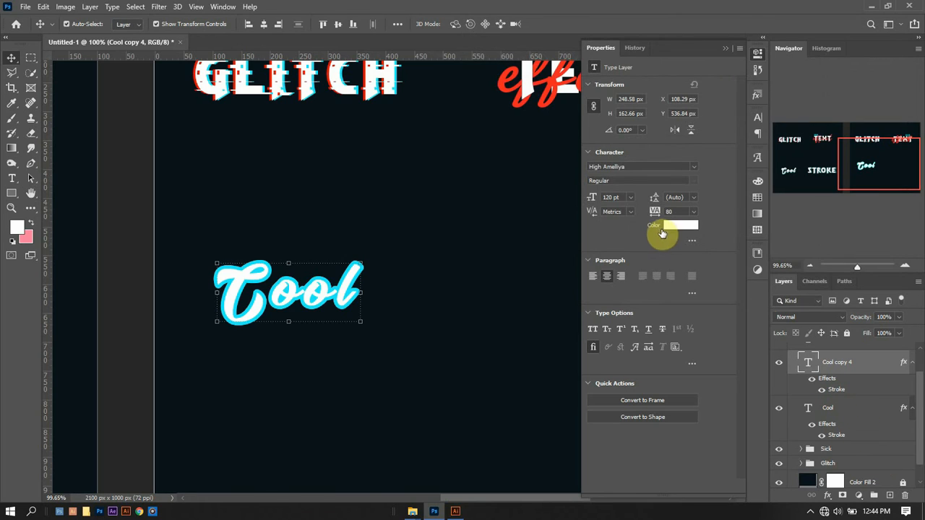
left_click(639, 161)
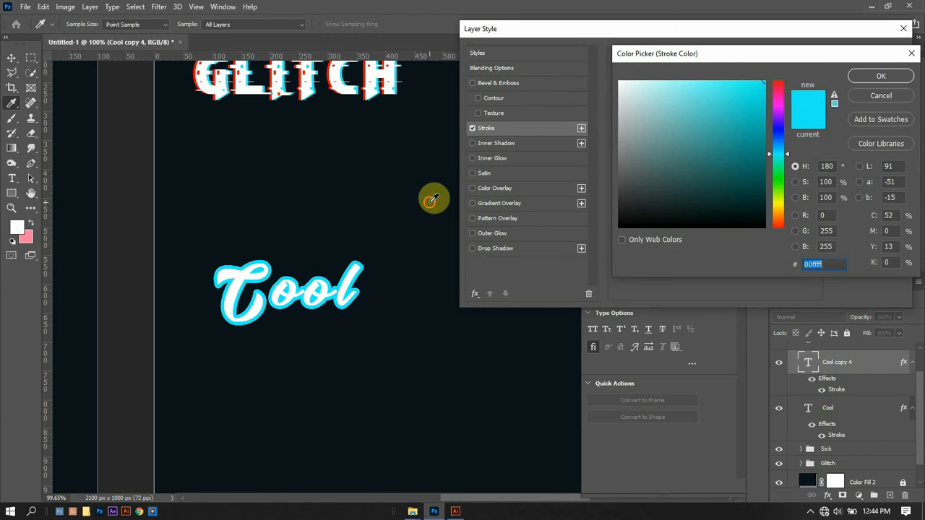
left_click(439, 197)
left_click(881, 75)
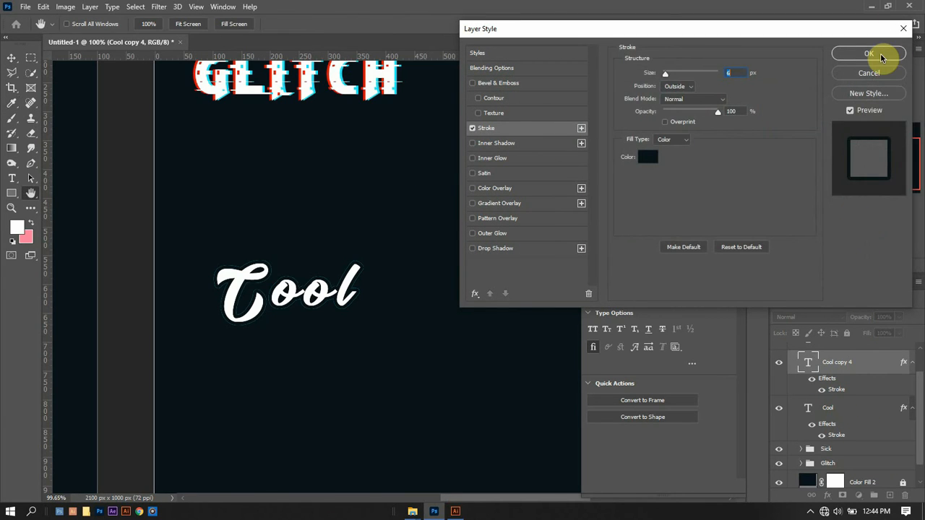
left_click(881, 57)
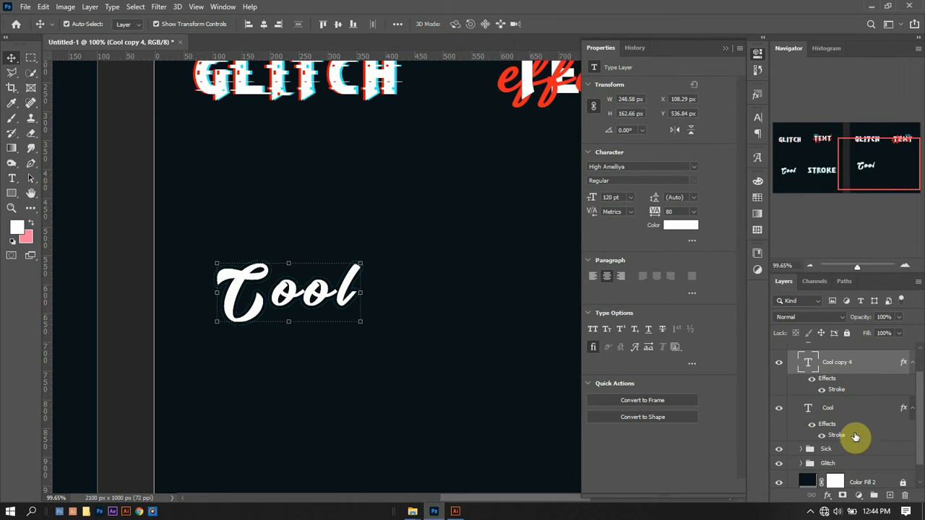
- Offset the cyan-stroked Cool layer 3 px to the right and 3 px down, and collapse the effect lists of both stroked layers
double_click(855, 436)
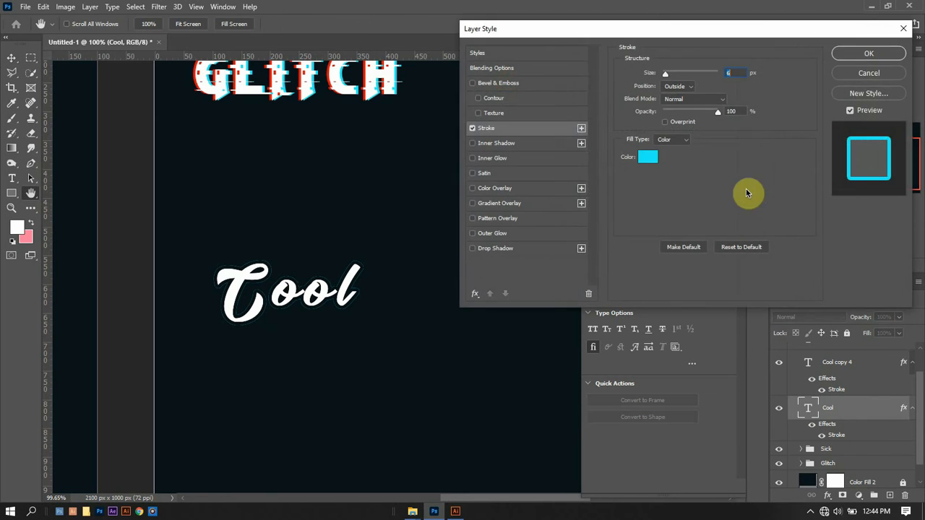
left_click(871, 57)
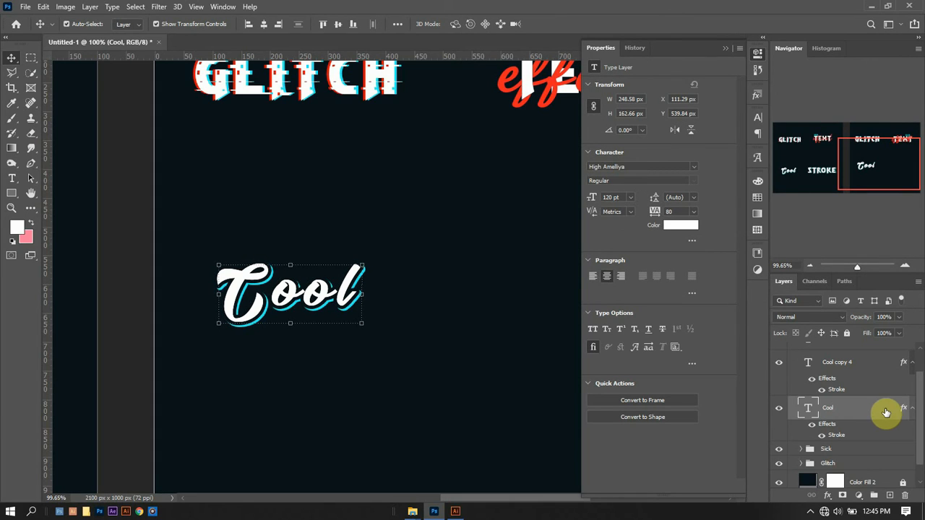
left_click(913, 411)
left_click(912, 363)
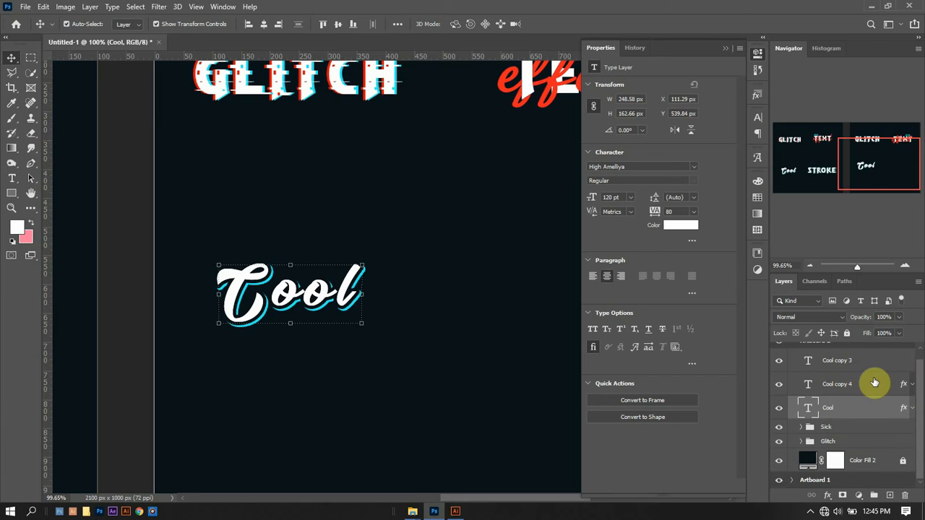
- Group the three Cool text layers and name the group Cool
left_click(868, 368)
left_click(861, 407, "shift")
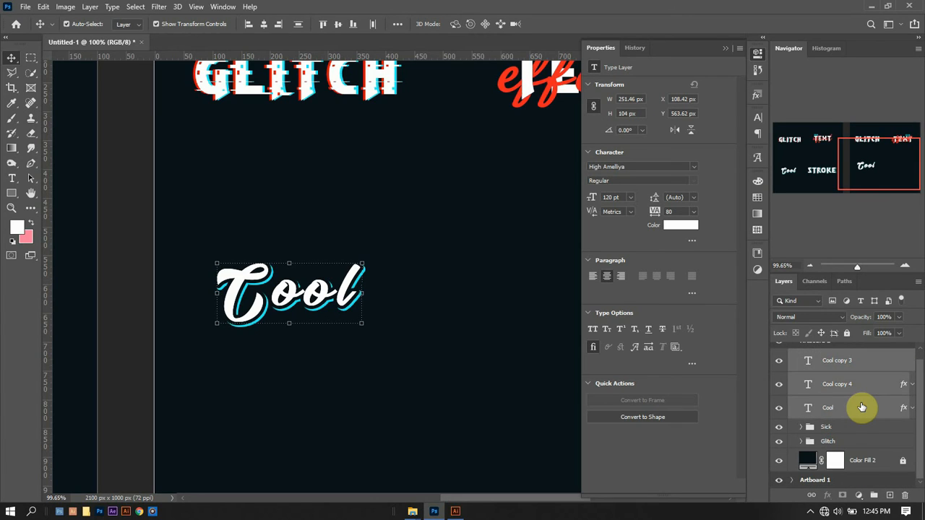
key("ctrl+g")
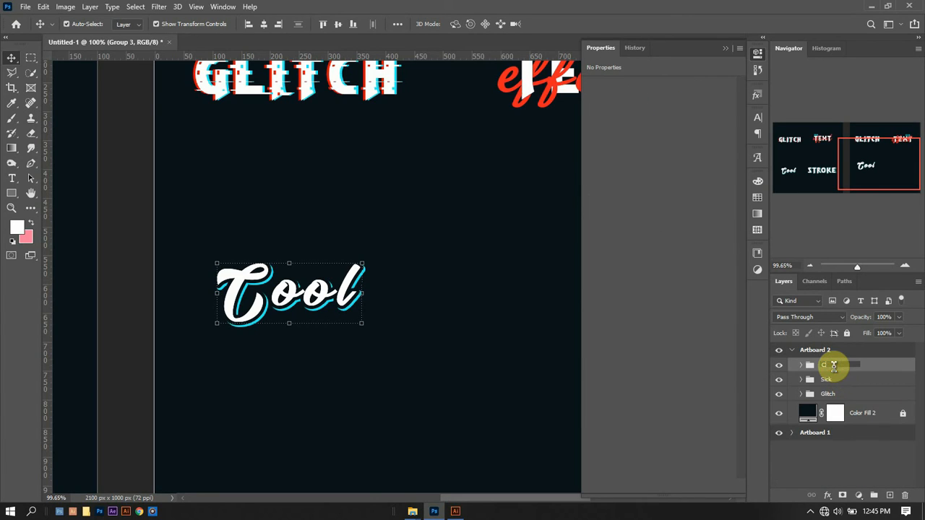
key("Return")
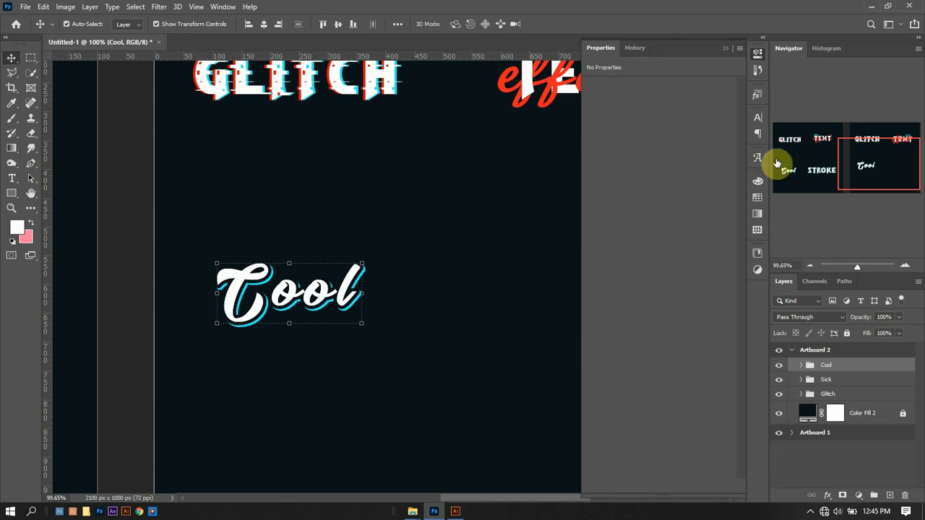
- Start a new text layer beside Cool in the Flash Rogers Straight Expanded font
left_click(726, 47)
scroll(519, 294, "down", 3)
left_click(682, 320)
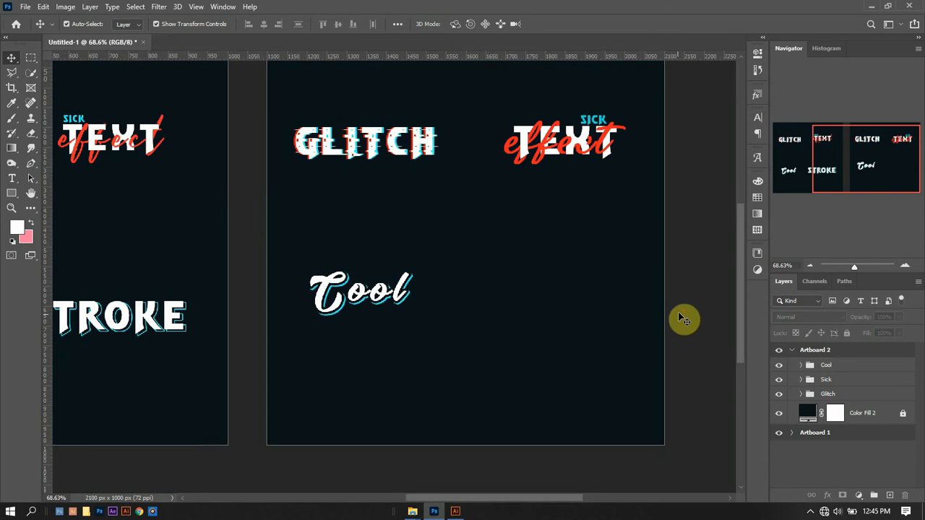
scroll(521, 325, "right", 1)
scroll(523, 325, "up", 1)
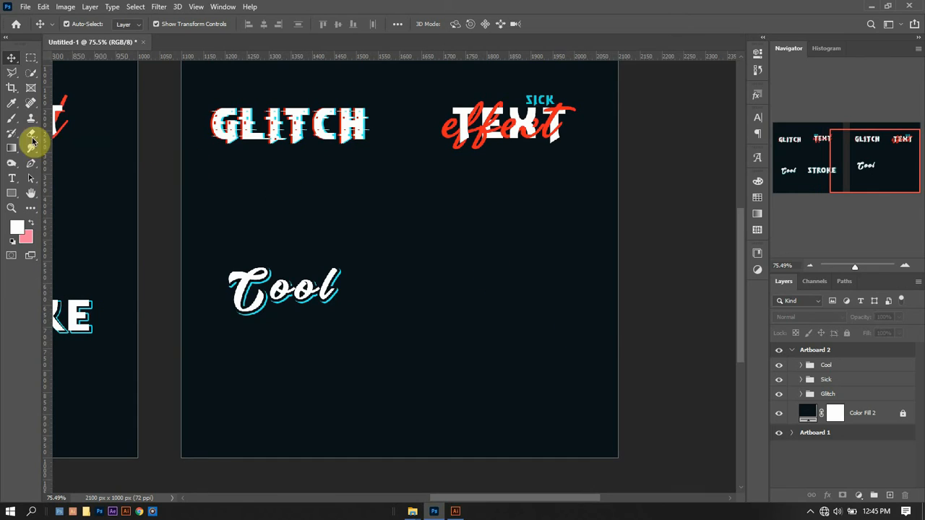
left_click(12, 177)
left_click(422, 291)
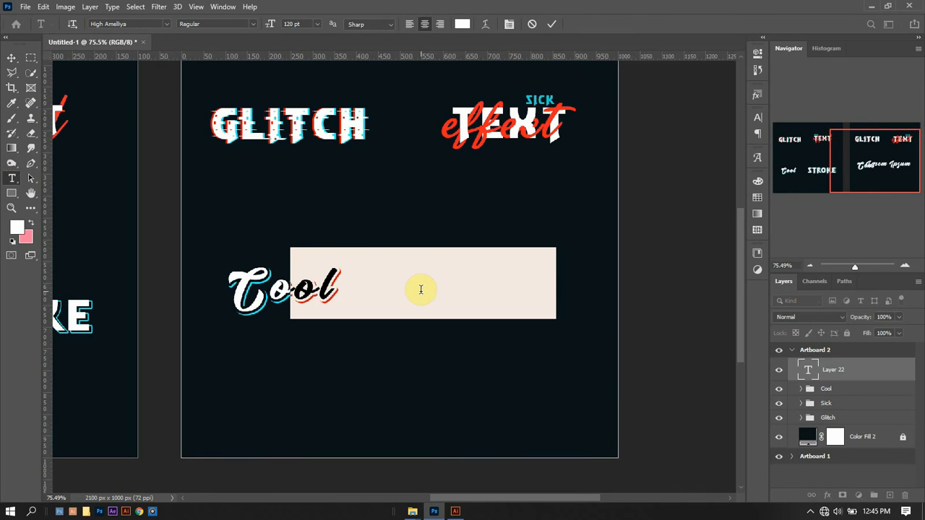
left_click(757, 54)
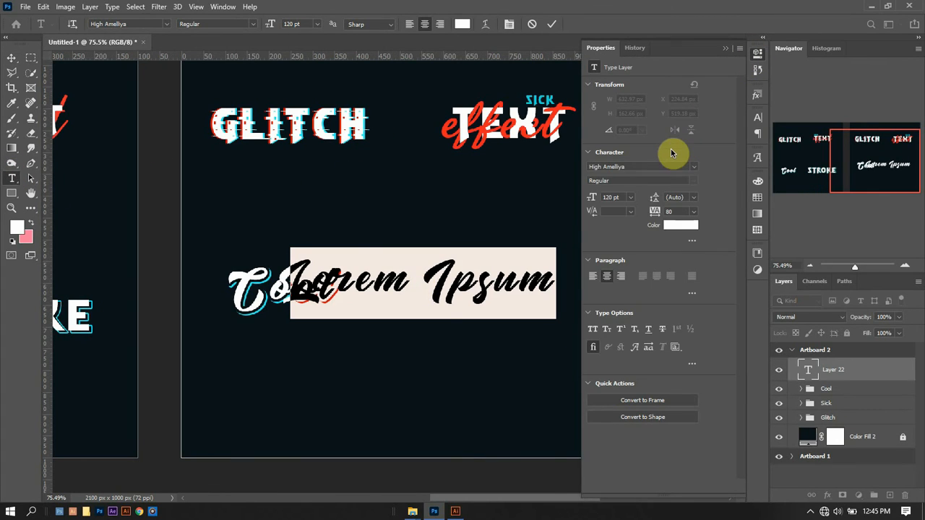
left_click(690, 165)
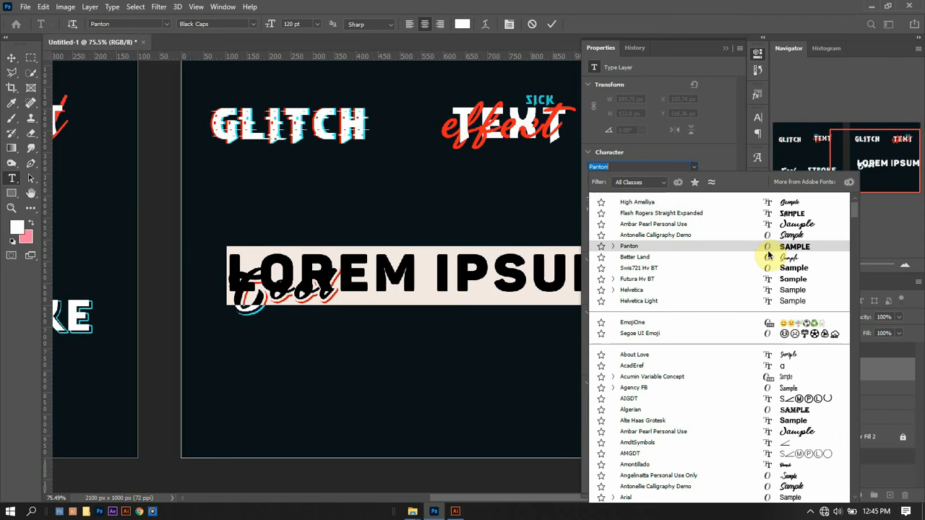
left_click(769, 213)
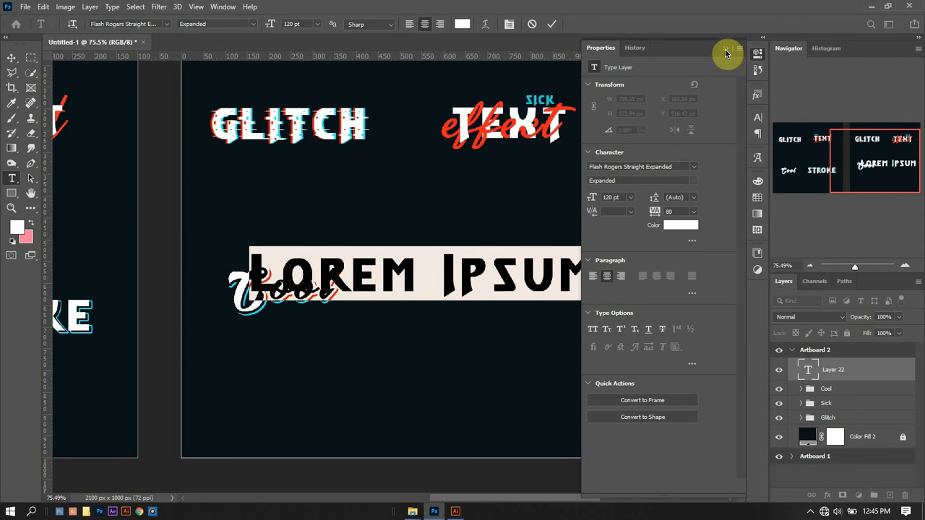
- Set the new text to 70 pt, enter the word STROKE and commit it
left_click(726, 48)
left_click_drag(274, 26, 247, 33)
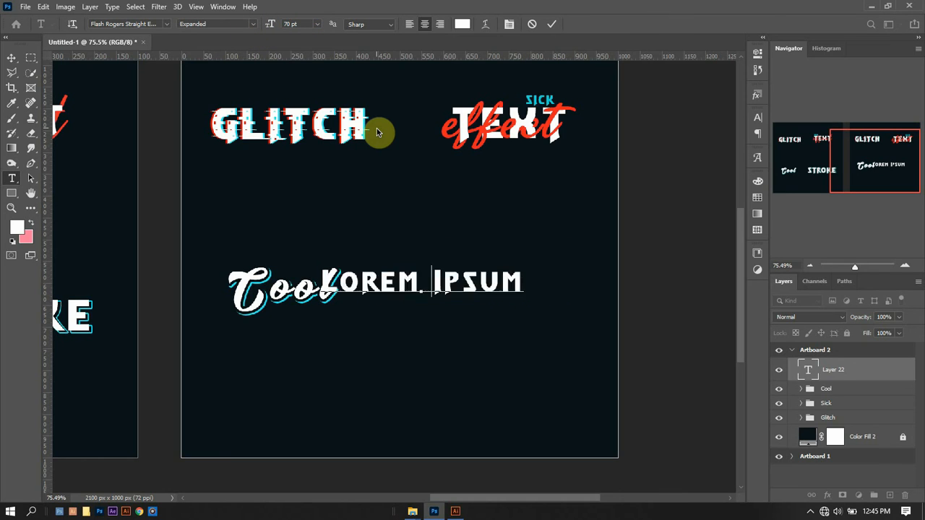
type("STROKE")
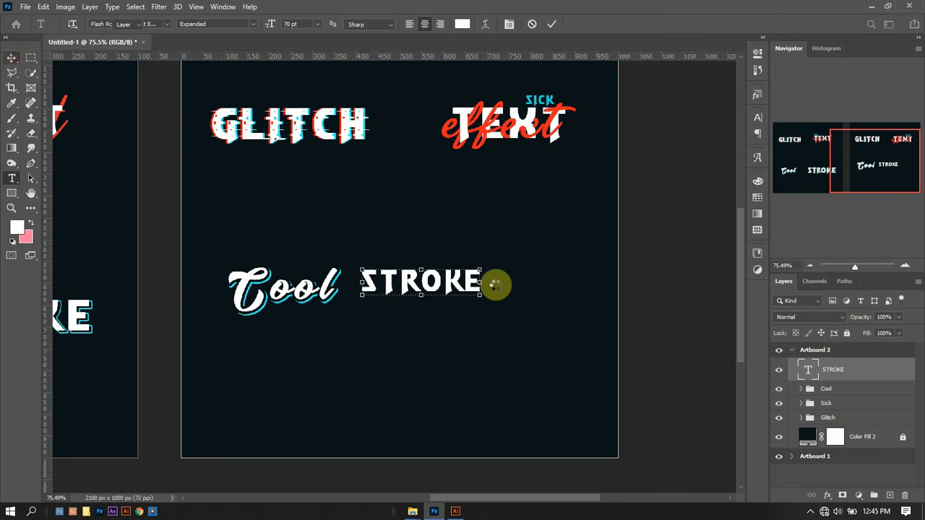
left_click(11, 58)
left_click(57, 58)
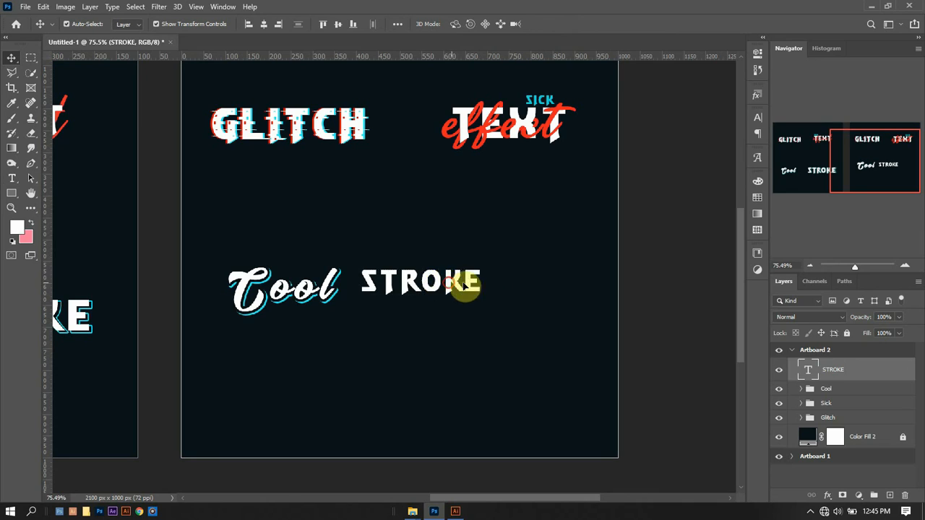
- Move STROKE further right, beneath the SICK TEXT effect, and set its font size to 80 pt
left_click_drag(464, 285, 506, 297)
double_click(499, 295)
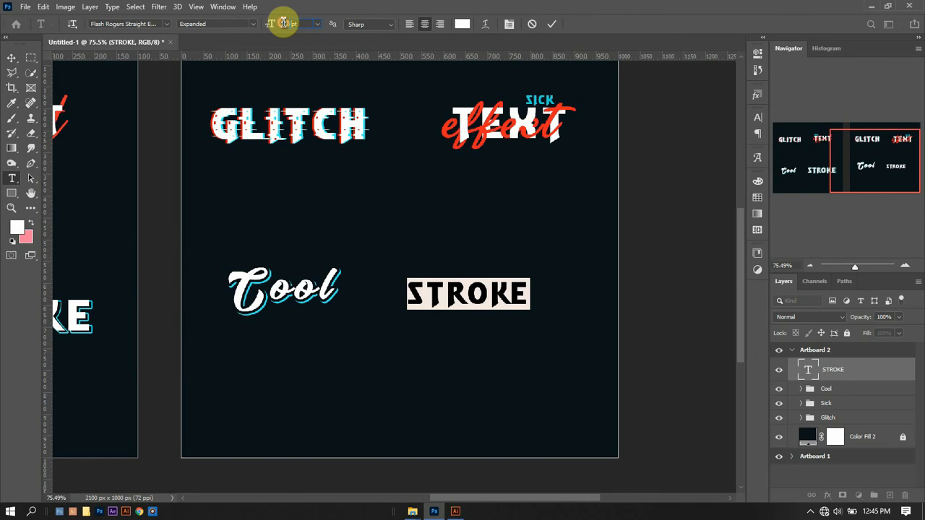
type("80")
key("Return")
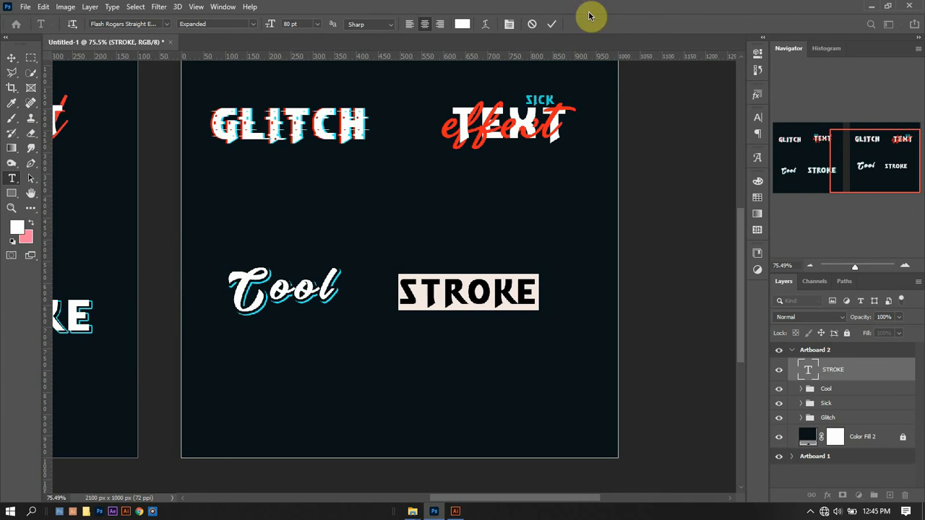
- Change the kerning option of the selected STROKE text
left_click(756, 60)
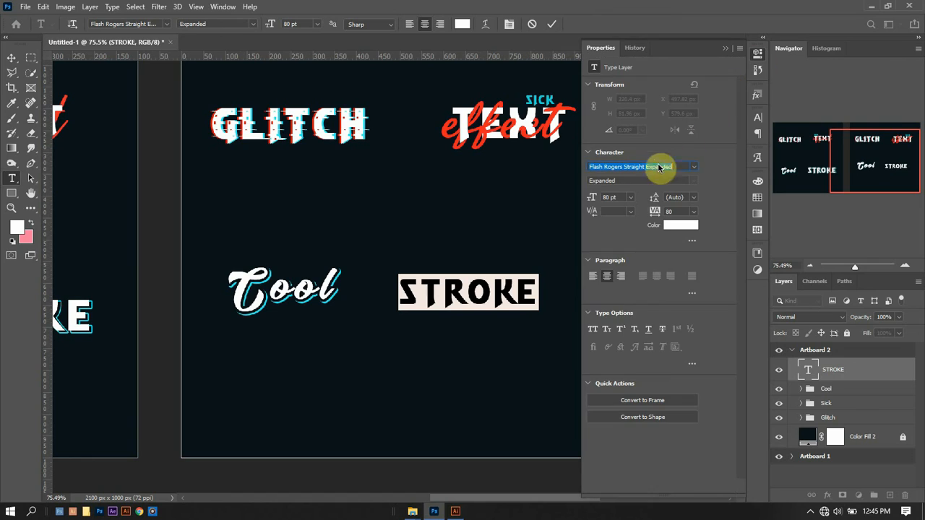
left_click(630, 211)
left_click(636, 229)
left_click(726, 48)
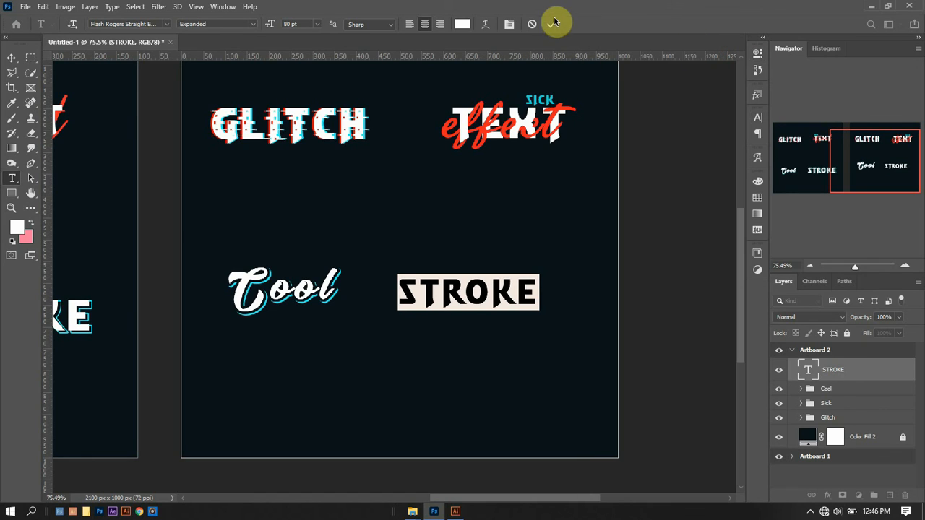
- Commit the STROKE text edit, move the word slightly up and to the right, and duplicate its layer
left_click(551, 23)
key("v")
left_click_drag(497, 296, 503, 289)
key("ctrl+j")
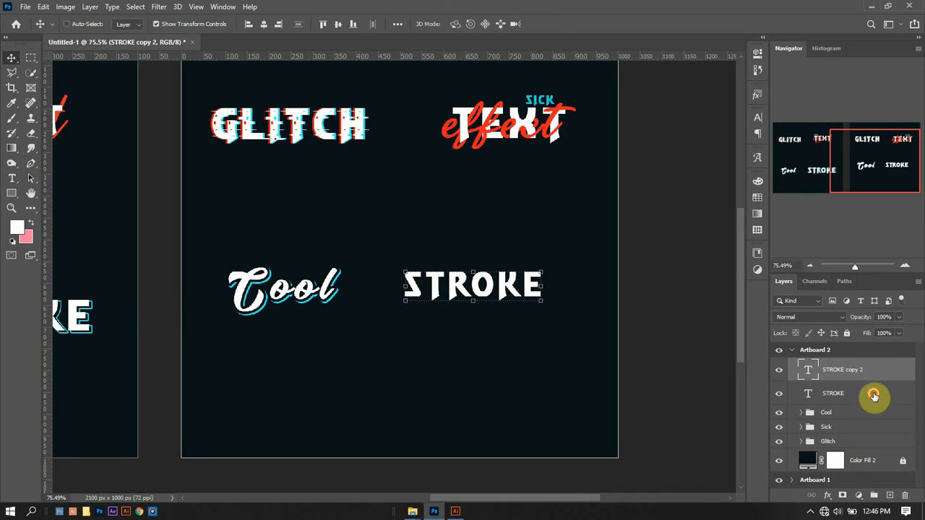
- Give the original STROKE layer a 2 px cyan outside stroke with 0% fill, offset slightly down and right from the copy
double_click(873, 396)
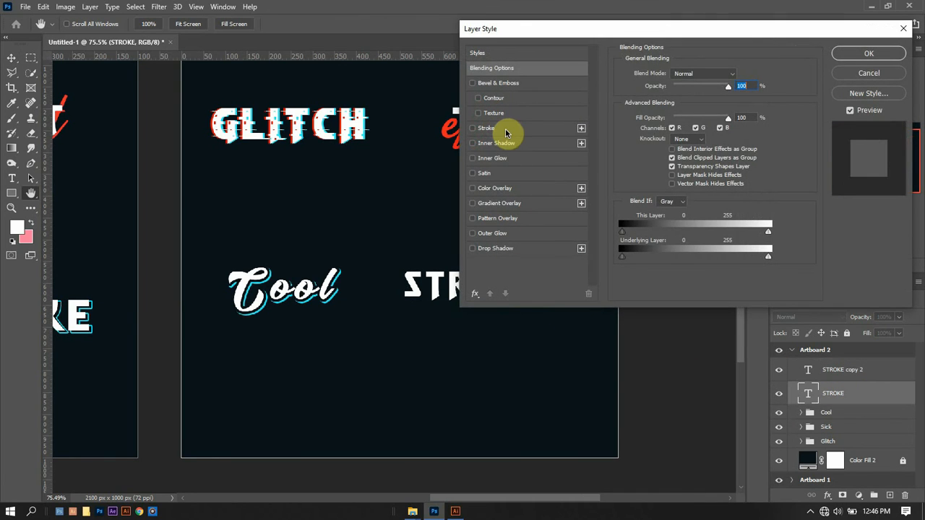
left_click(506, 131)
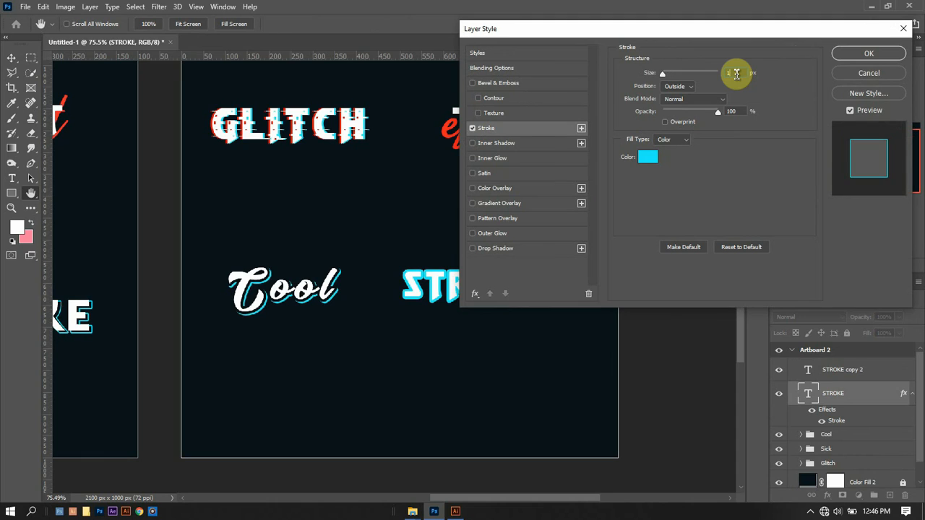
type("2")
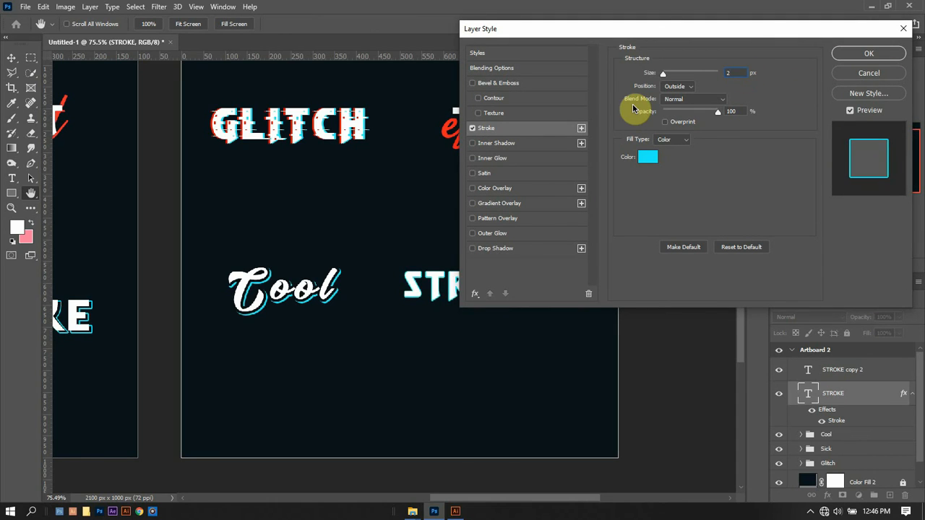
left_click(860, 56)
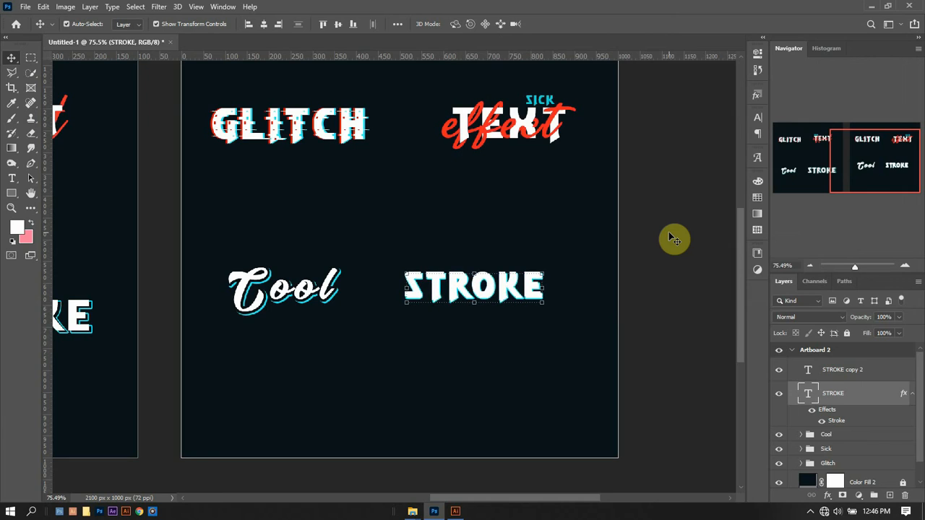
left_click_drag(867, 333, 787, 333)
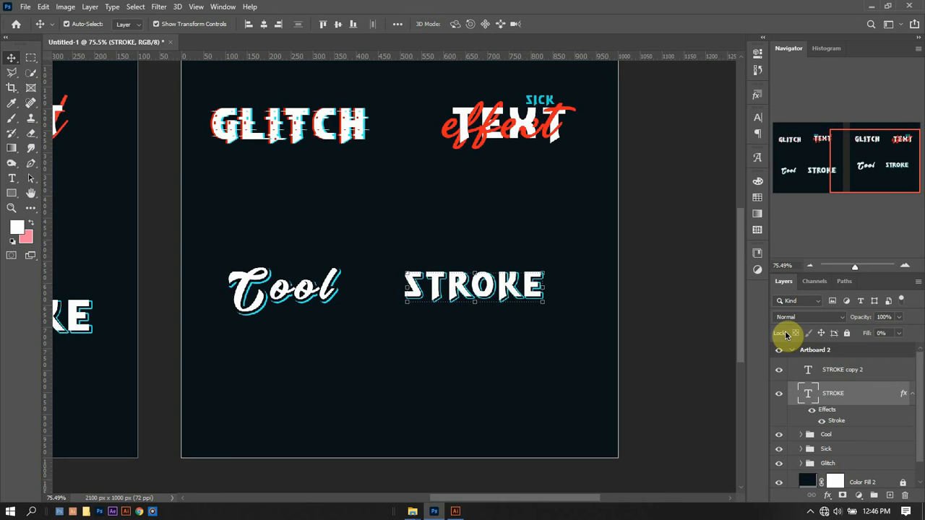
left_click(916, 395)
- Group the STROKE layer and its copy, and name the group Stroke
left_click(881, 375)
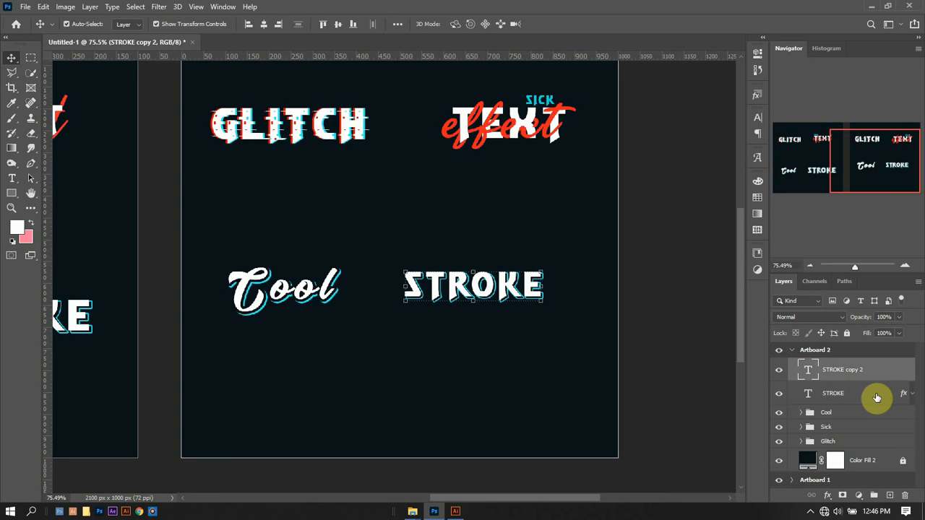
left_click(877, 394, "shift")
key("ctrl+g")
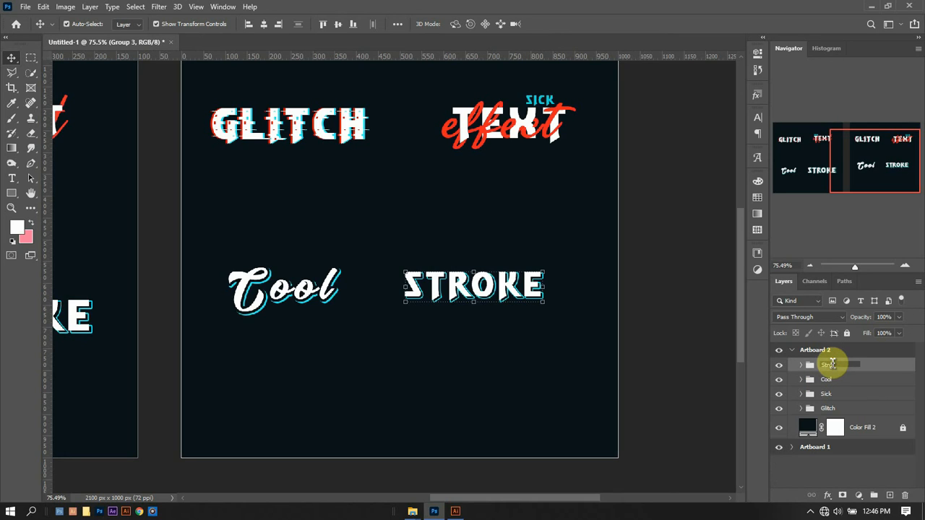
left_click(702, 364)
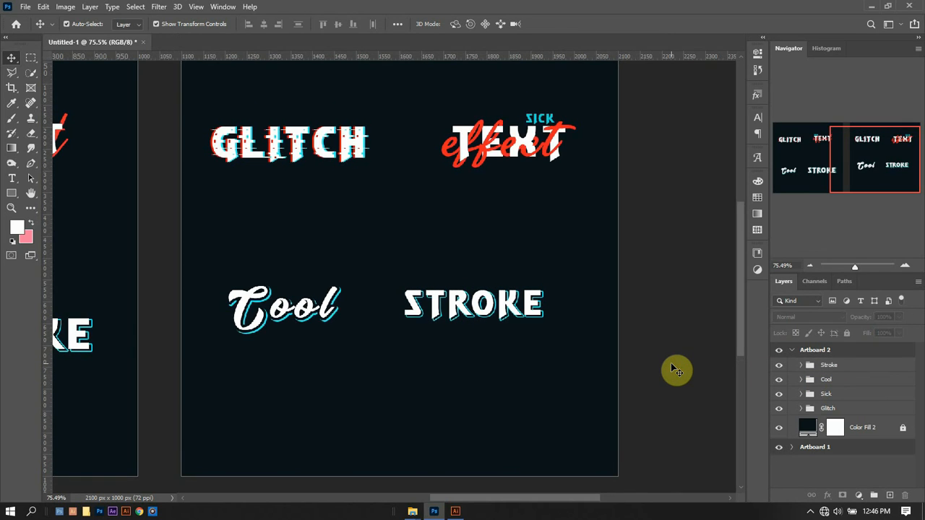
scroll(676, 371, "down", 3)
scroll(676, 371, "down", 2)
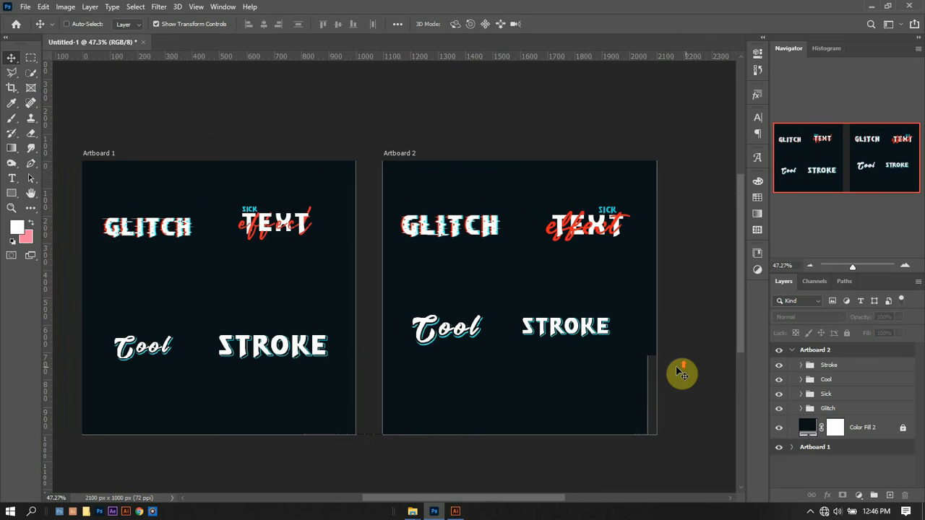